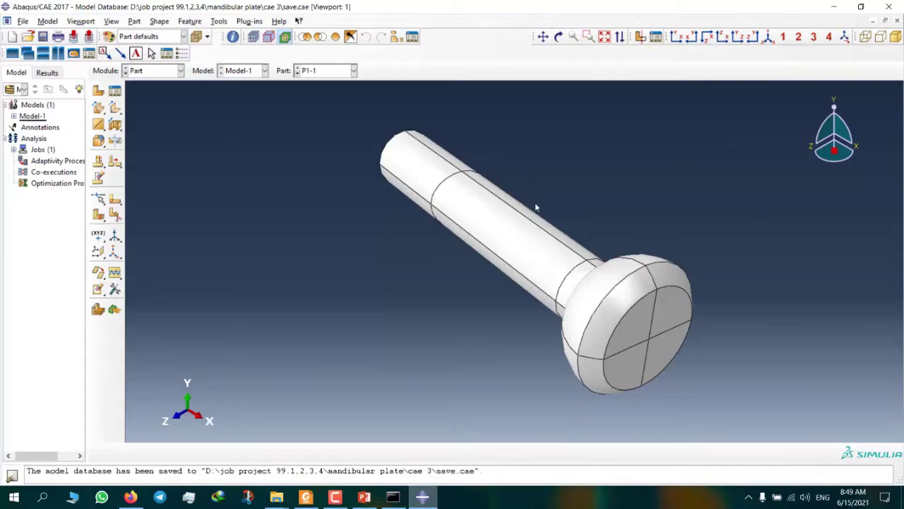
- Display part P1-2, followed by the perforated plate part P1-3, and examine their geometry
left_click(352, 71)
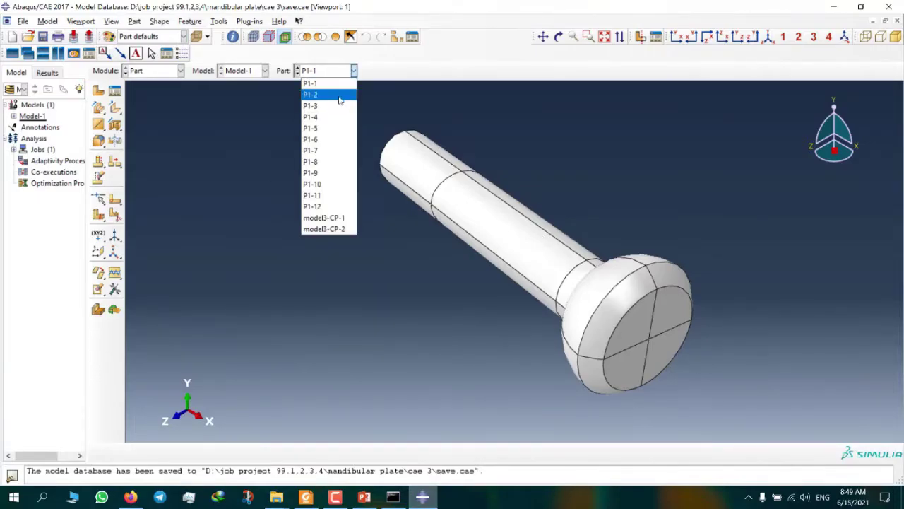
left_click(339, 98)
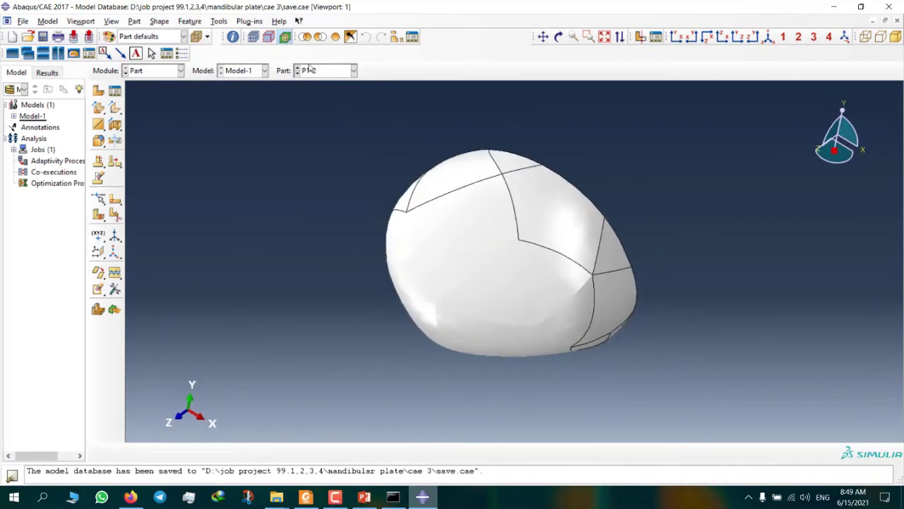
left_click(324, 71)
left_click(321, 111)
left_click_drag(492, 265, 540, 134, "ctrl+alt")
left_click_drag(648, 211, 403, 293, "ctrl+alt")
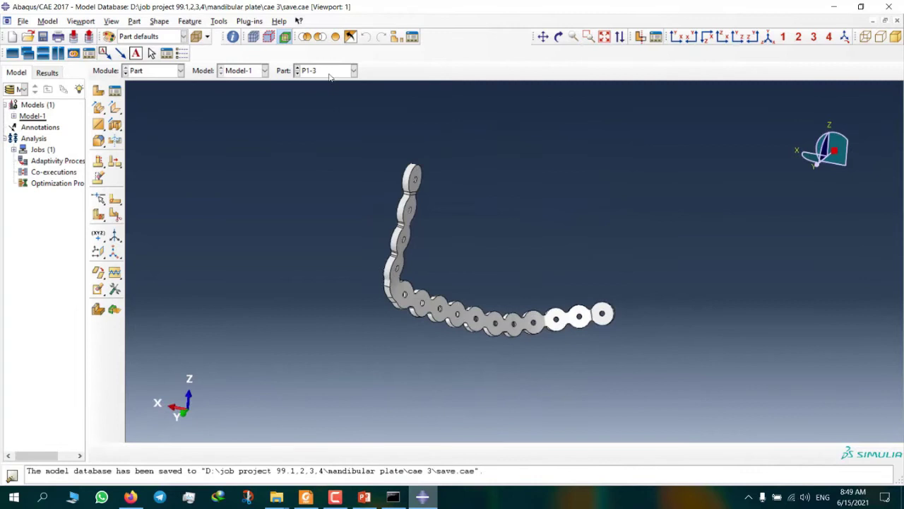
- Display the screw parts P1-4, P1-5 and P1-7 one after another to examine their shapes
left_click(331, 71)
left_click(319, 122)
left_click(327, 70)
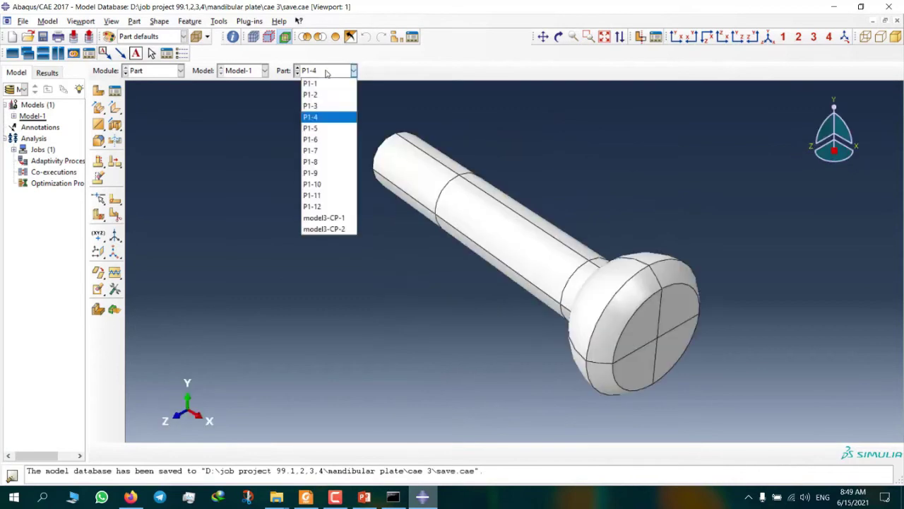
left_click(325, 128)
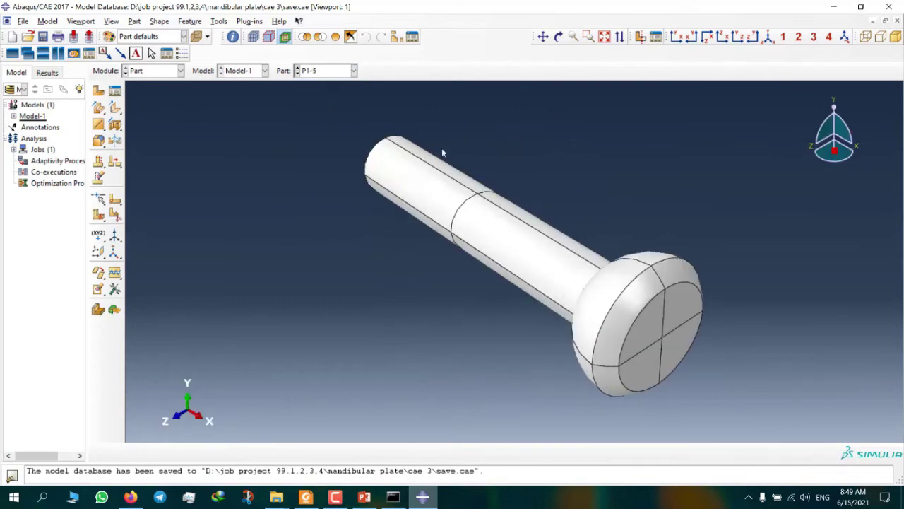
left_click(322, 70)
left_click(325, 150)
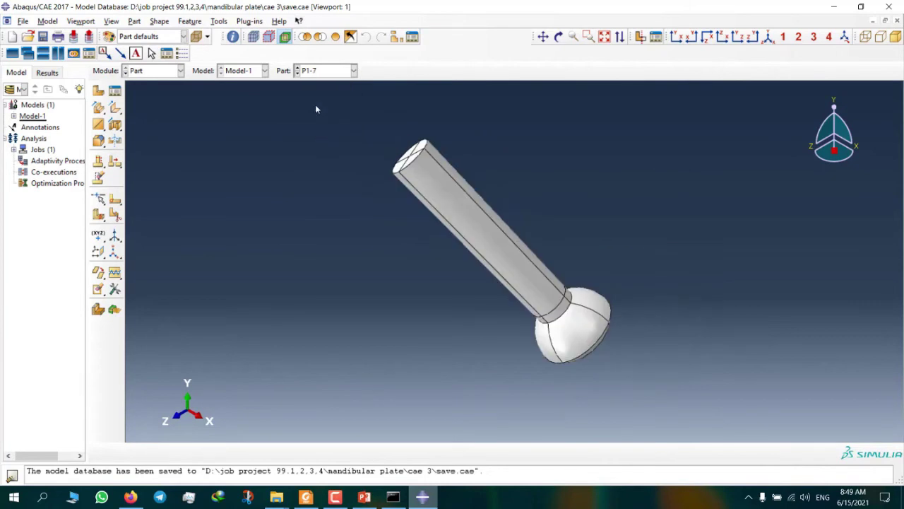
- Display the mandible part P1-9 and part P1-10 to examine their geometry
left_click(319, 72)
left_click(315, 173)
left_click_drag(541, 311, 508, 207, "ctrl+alt")
left_click(310, 70)
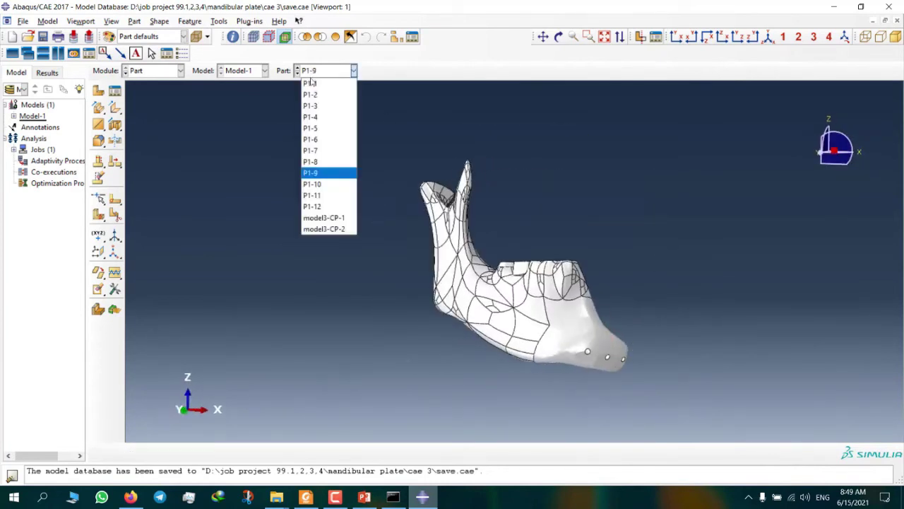
left_click(313, 184)
left_click_drag(323, 185, 452, 247, "ctrl+alt")
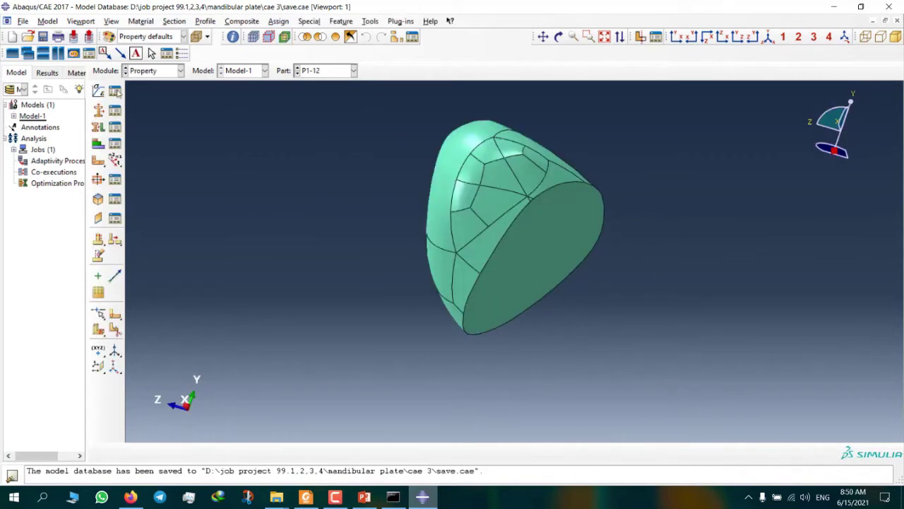
- Inspect the density and elastic properties of the Titanum-mandibular material without changing them
left_click(115, 91)
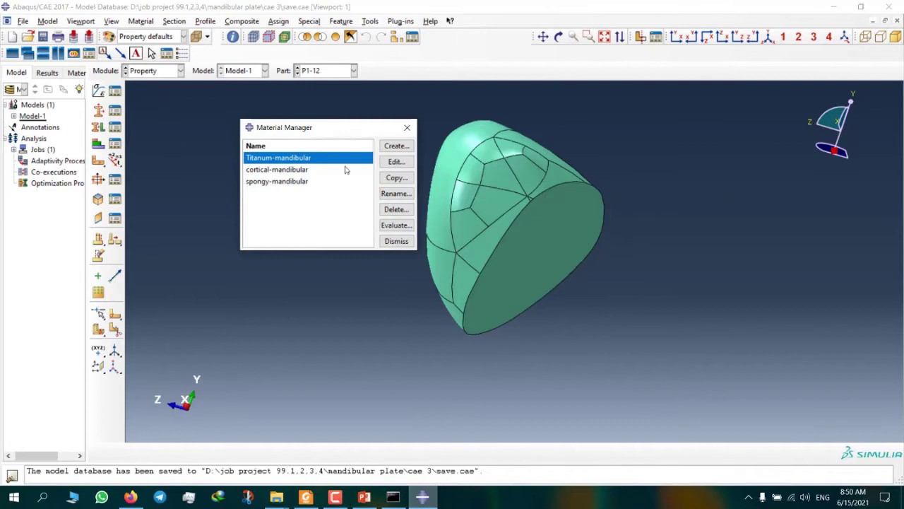
left_click(397, 162)
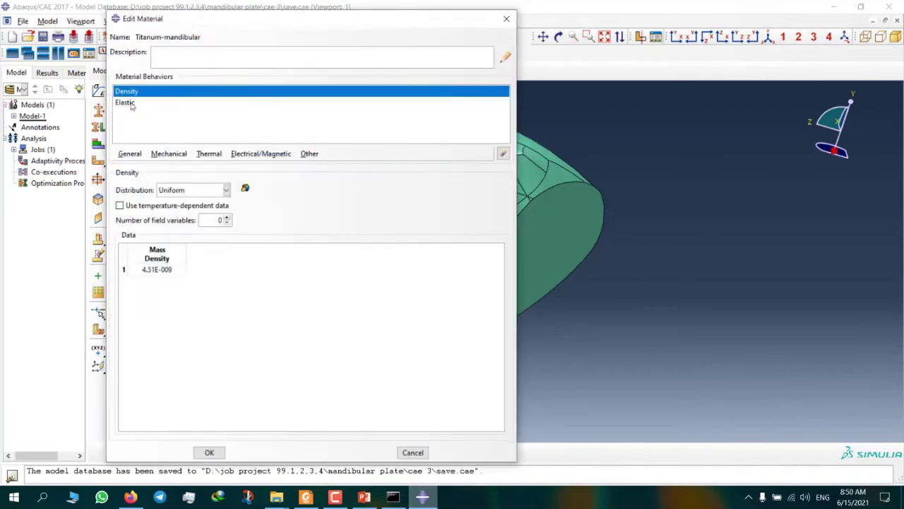
left_click(127, 103)
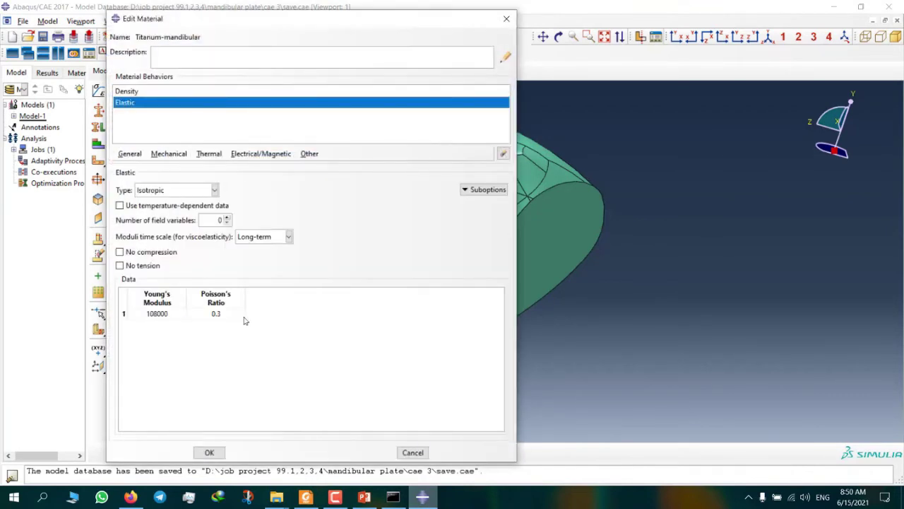
left_click(413, 452)
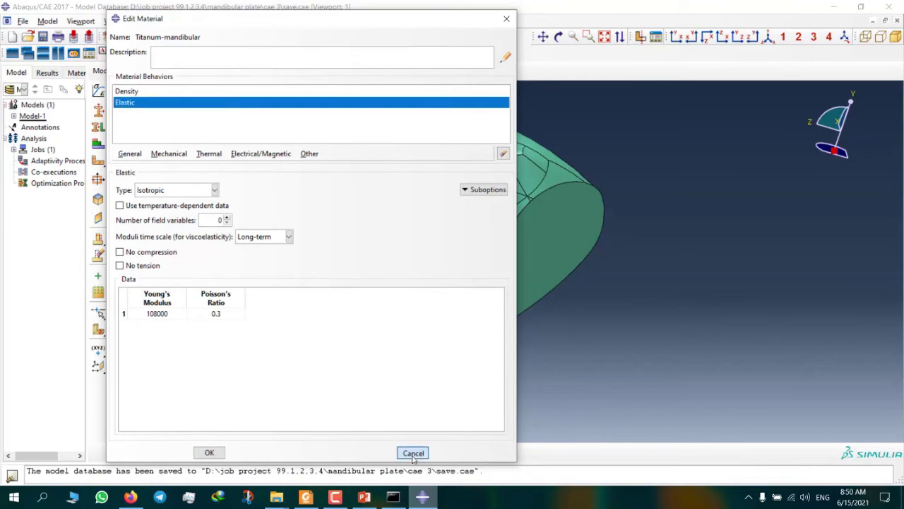
- Inspect the density and elastic properties of the cortical-mandibular material without changing them
left_click(308, 173)
left_click(396, 161)
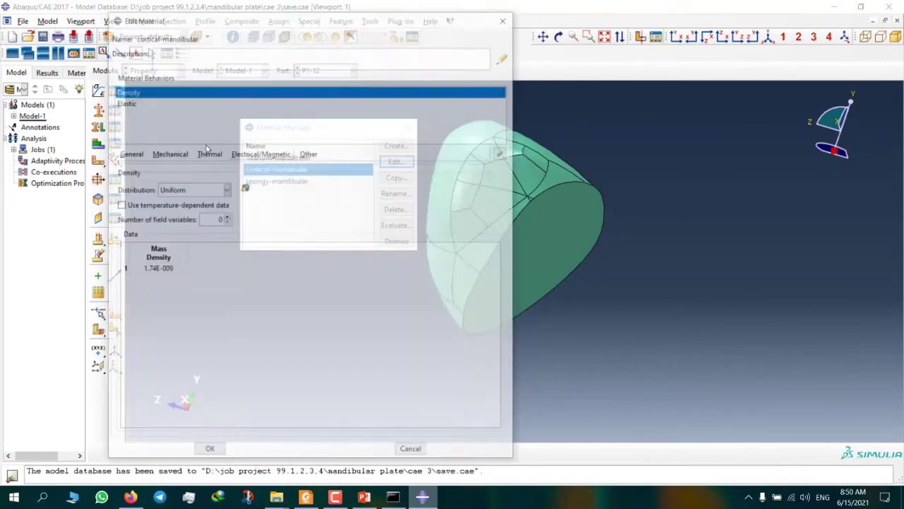
left_click(127, 103)
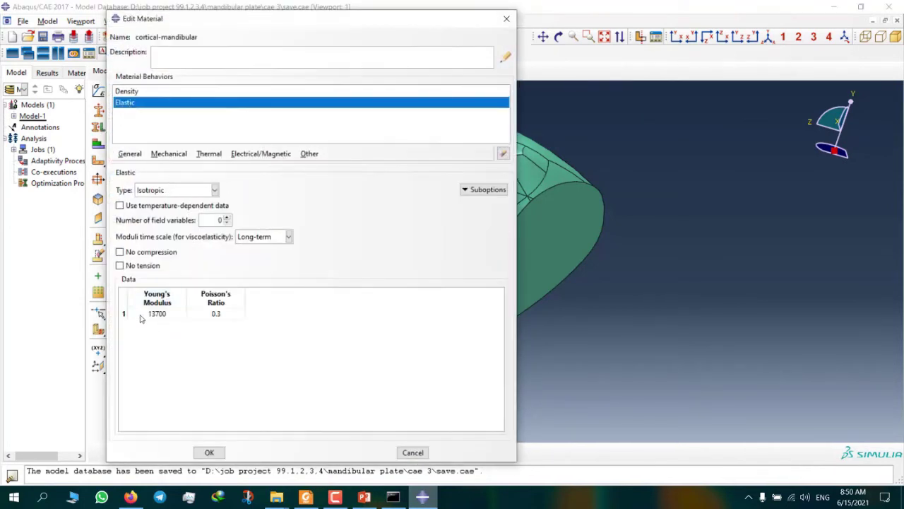
left_click(417, 452)
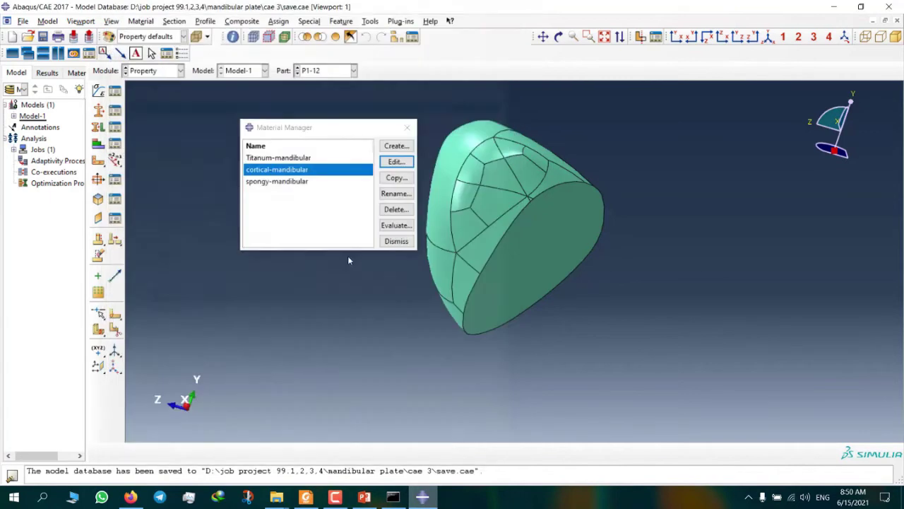
- Inspect the density and elastic properties of the spongy-mandibular material without changing them
left_click(300, 181)
left_click(394, 162)
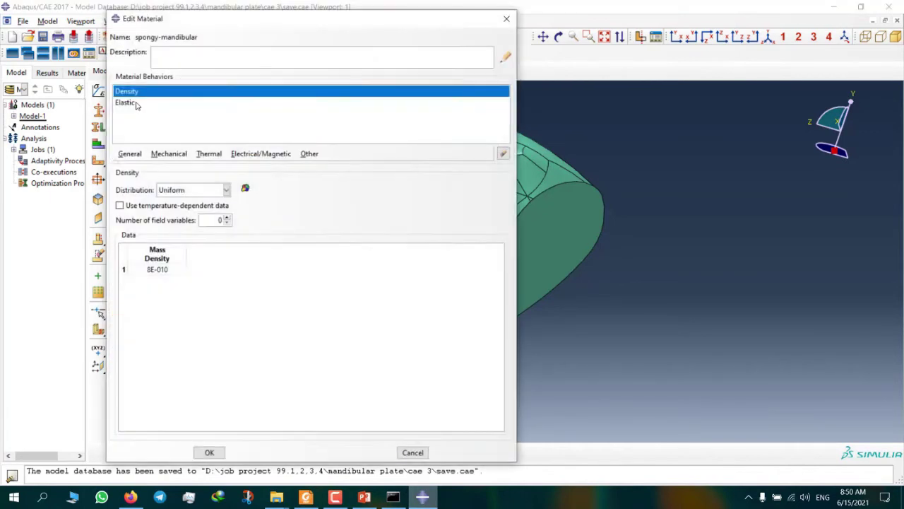
left_click(134, 104)
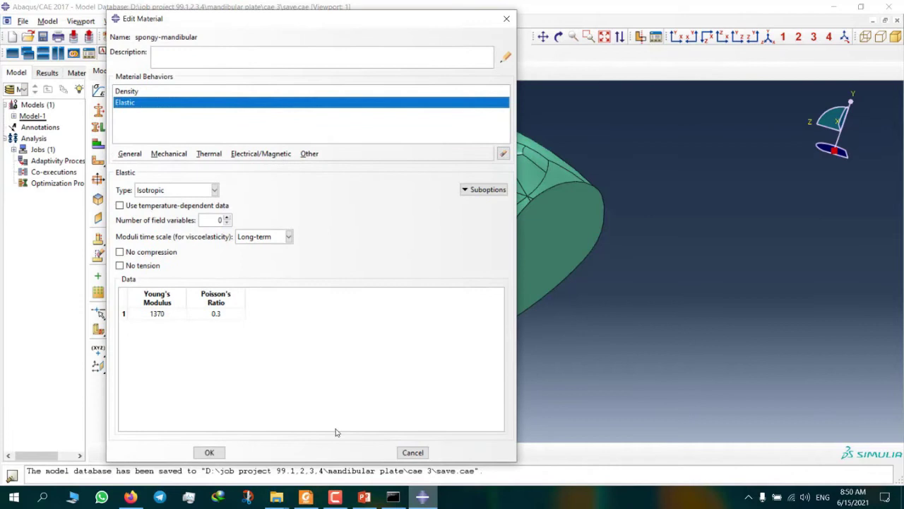
left_click(414, 453)
- Switch to the Assembly module and examine the assembled mandible, plate and screws from several sides
left_click(152, 70)
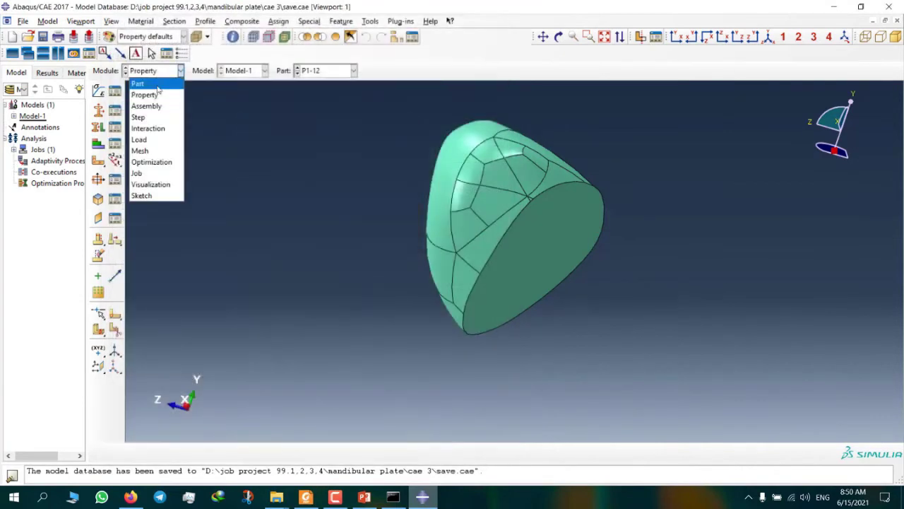
left_click(159, 105)
left_click(155, 36)
left_click(150, 72)
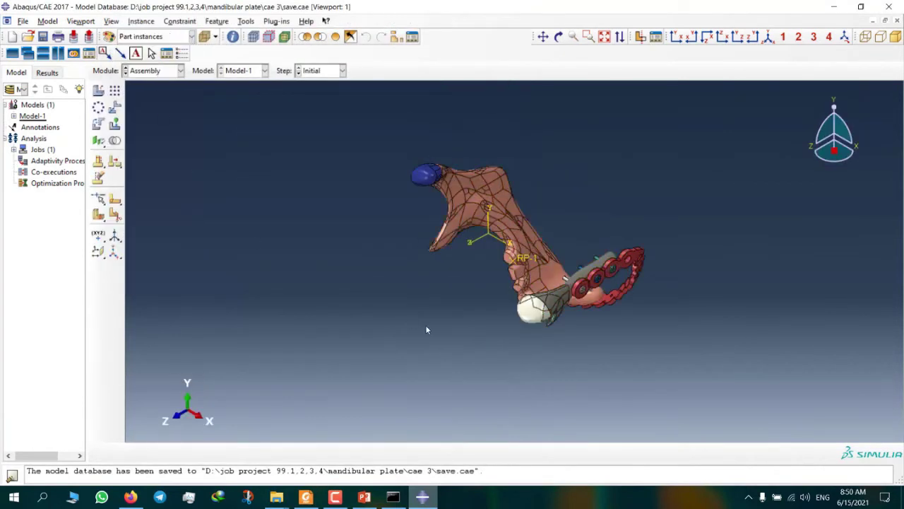
left_click_drag(420, 332, 488, 138, "ctrl+alt")
left_click_drag(472, 313, 527, 281, "ctrl+alt")
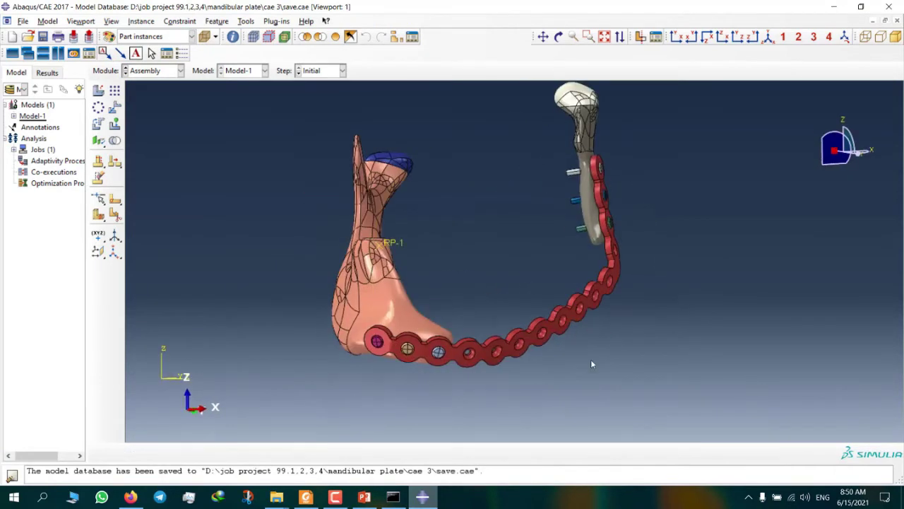
left_click_drag(591, 363, 559, 281, "ctrl+alt")
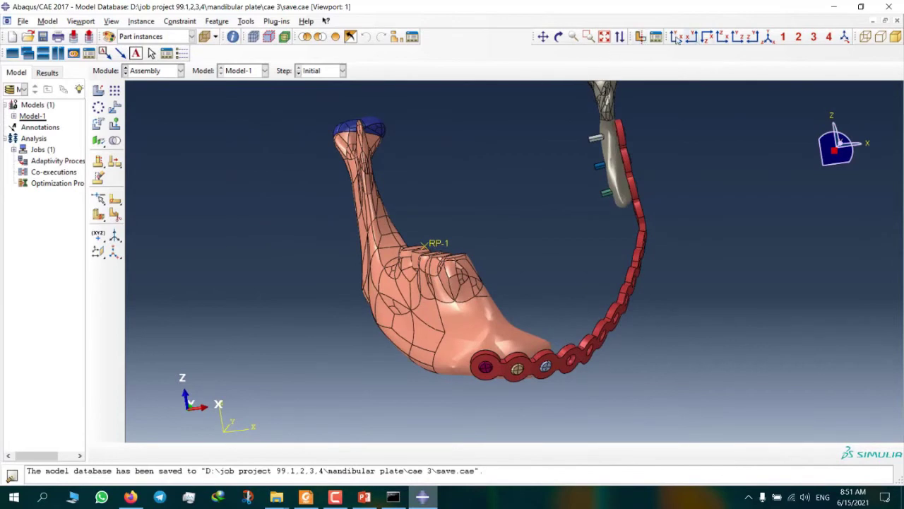
- Activate a view cut through the assembly and examine the mandible's inner cross-section
left_click(641, 38)
left_click_drag(606, 218, 491, 228, "ctrl+alt")
scroll(436, 248, "down", 3)
middle_click_drag(436, 248, 474, 163, "ctrl+alt")
- Isolate the mandible's inner core instance to examine it, and restore the display of the complete uncut assembly
left_click(305, 36)
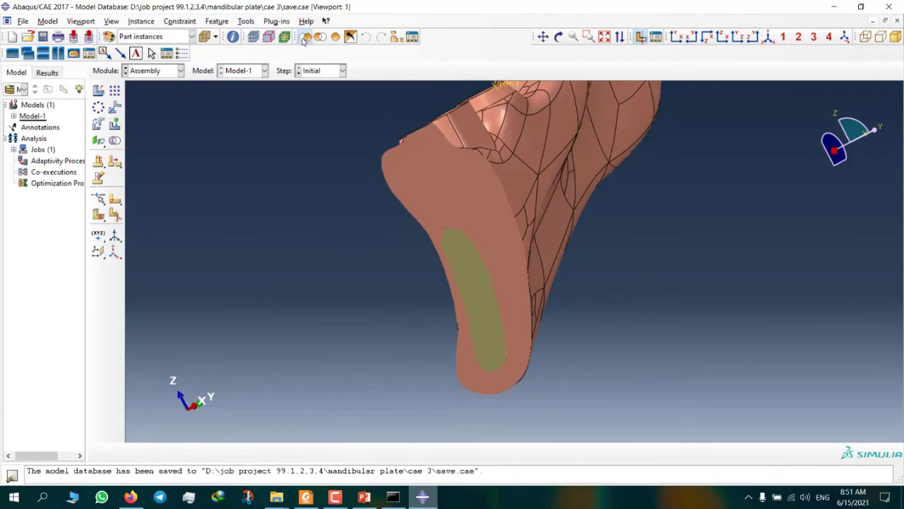
left_click(479, 300)
scroll(478, 299, "up", 4)
left_click_drag(478, 299, 605, 206, "ctrl+alt")
left_click(265, 454)
left_click_drag(489, 265, 639, 142, "ctrl+alt")
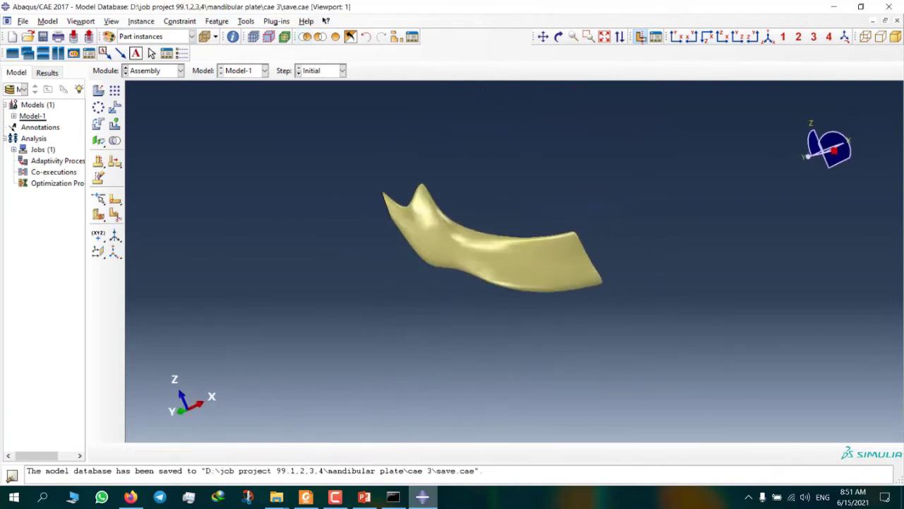
left_click(642, 39)
left_click(335, 37)
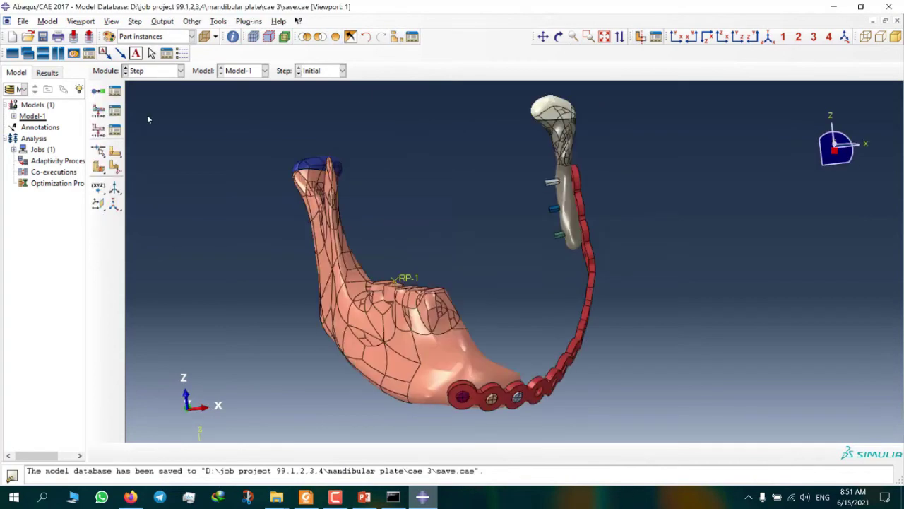
- Review the procedures, Nlgeom settings and time periods of the analysis steps Step-1 and Step-2
left_click(115, 90)
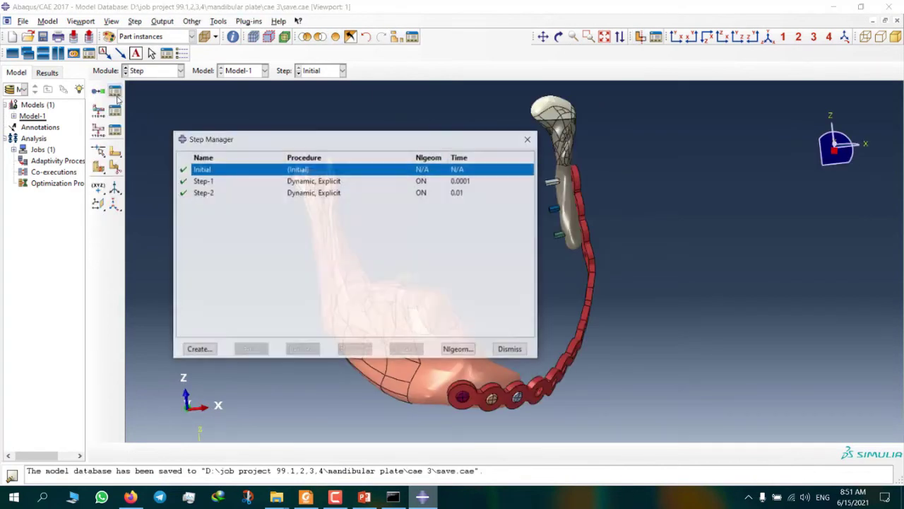
left_click_drag(428, 197, 424, 173)
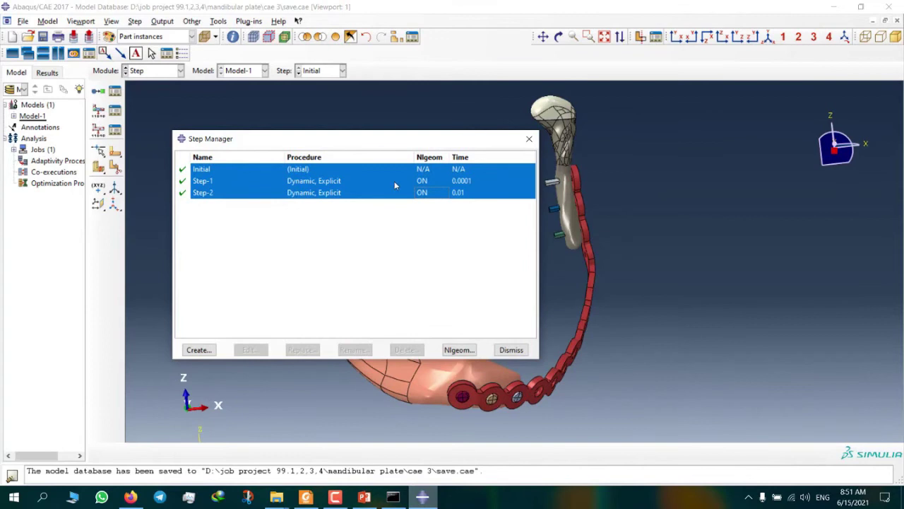
left_click(395, 183)
left_click(395, 193)
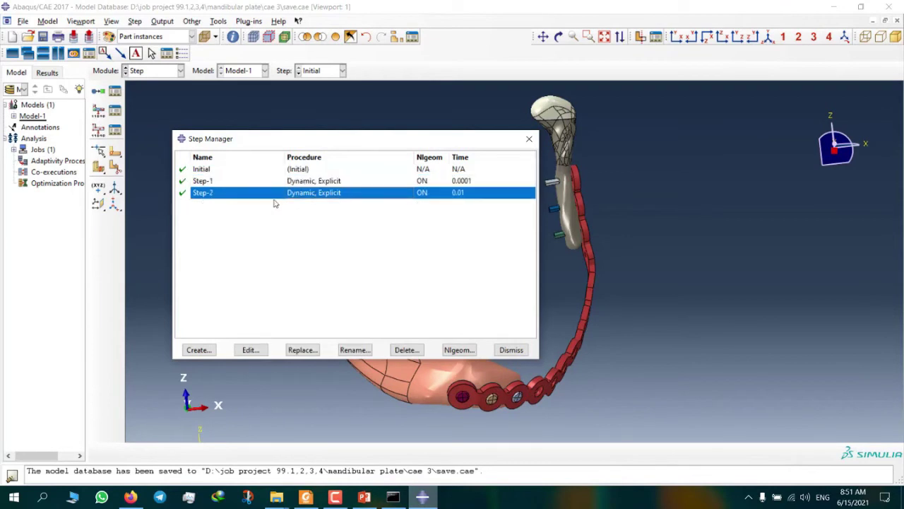
left_click(511, 349)
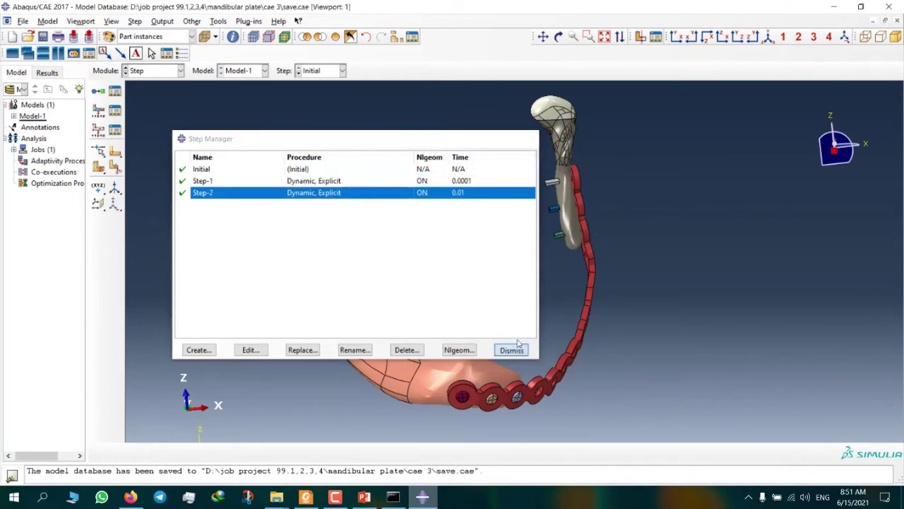
- Switch to the Interaction module and review how interaction Int-1 is defined across the analysis steps
left_click(162, 72)
left_click(161, 130)
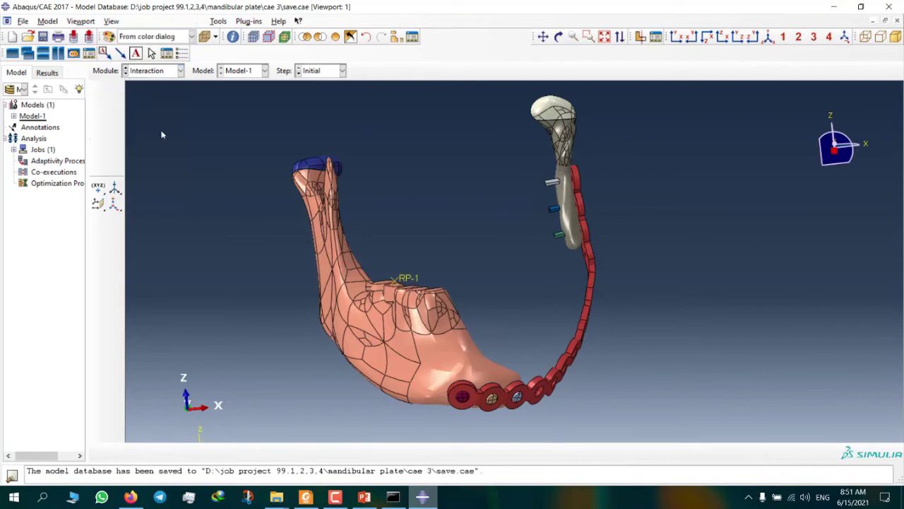
scroll(161, 134, "up", 3)
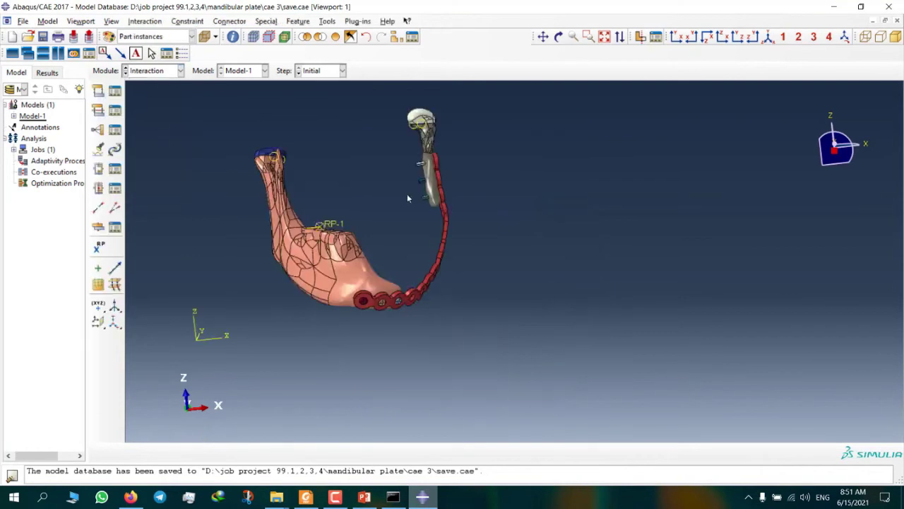
left_click_drag(408, 194, 480, 275, "ctrl+alt")
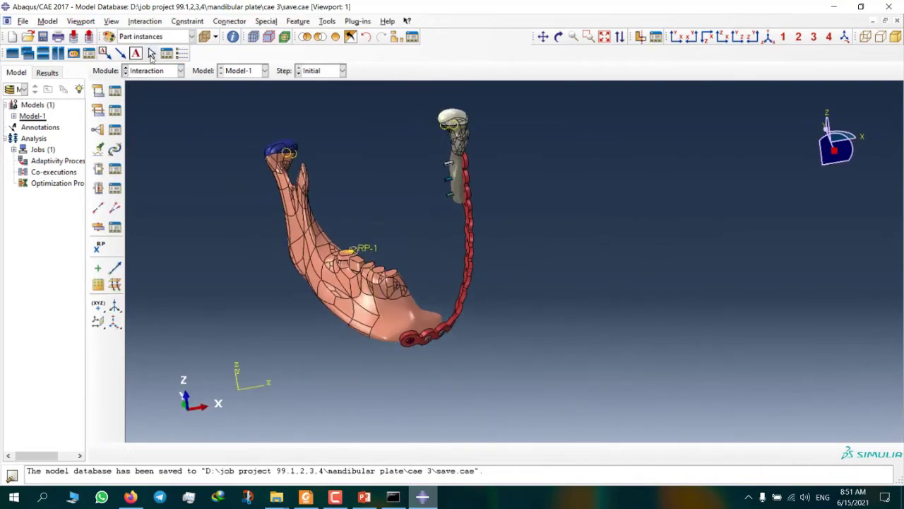
left_click(116, 91)
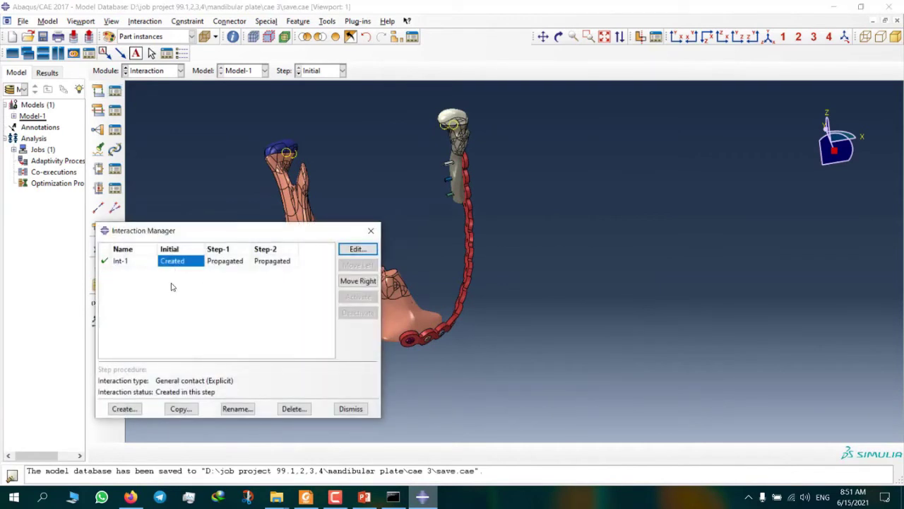
left_click(372, 231)
- Inspect the tangential behavior and friction coefficient of contact property IntProp-1 without changing them
left_click(115, 109)
left_click(69, 218)
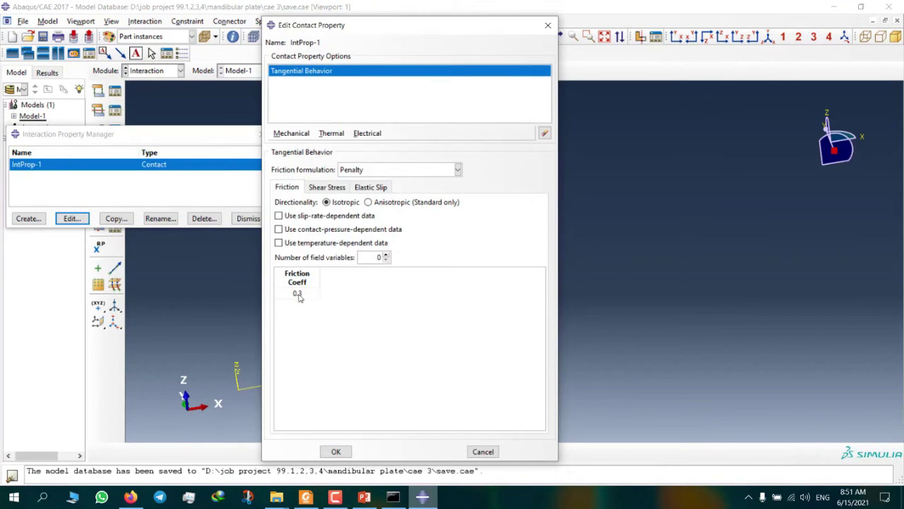
left_click(481, 454)
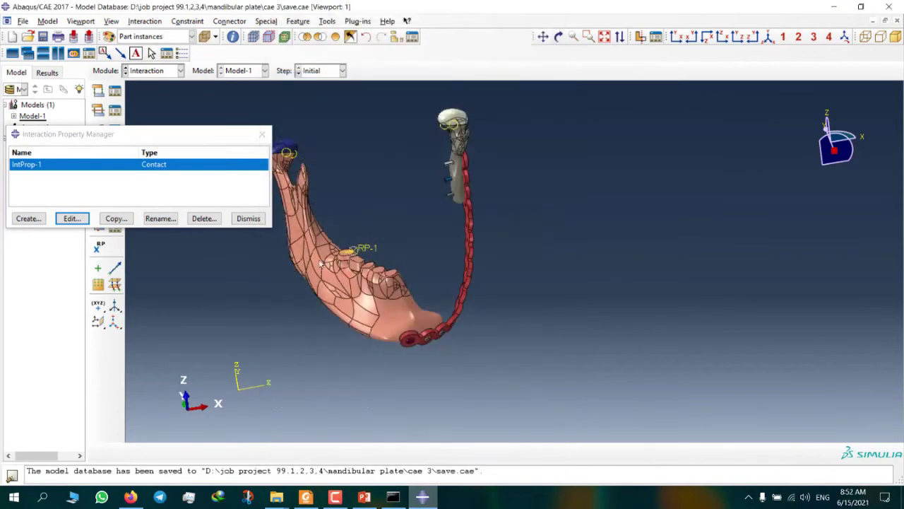
left_click(249, 218)
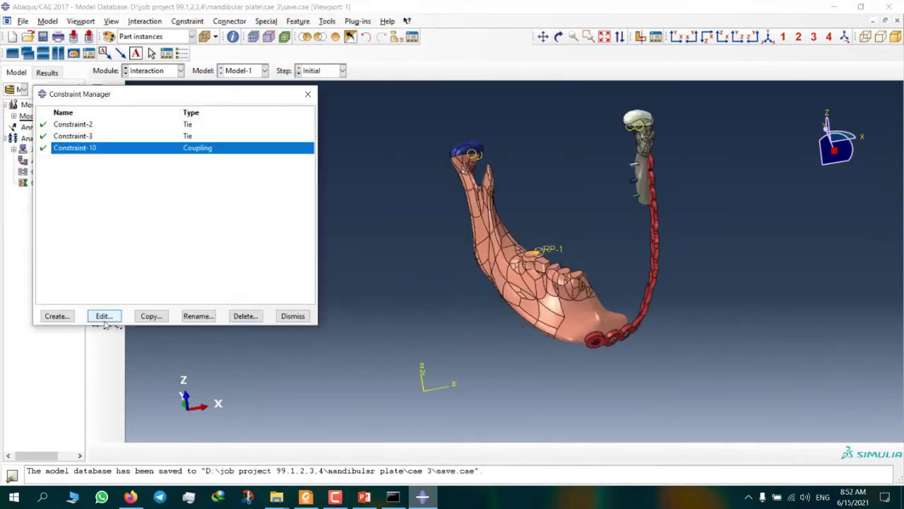
- Inspect the coupling type, constrained degrees of freedom and coupled tooth surface of Constraint-10, leaving the constraint unchanged
left_click(104, 317)
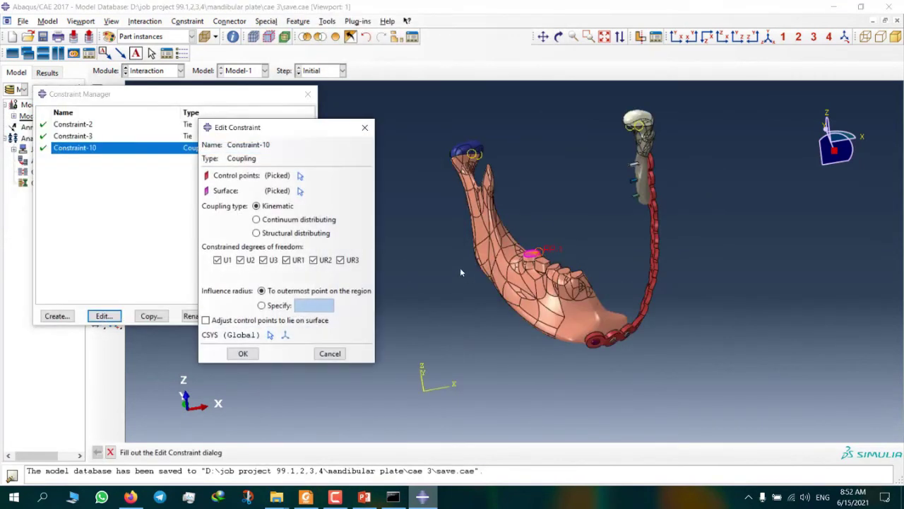
scroll(568, 268, "up", 3)
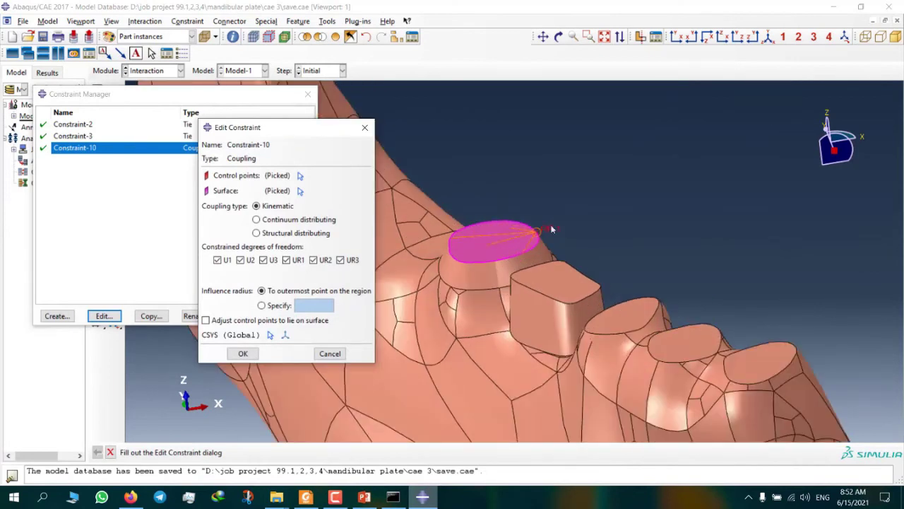
scroll(484, 244, "up", 2)
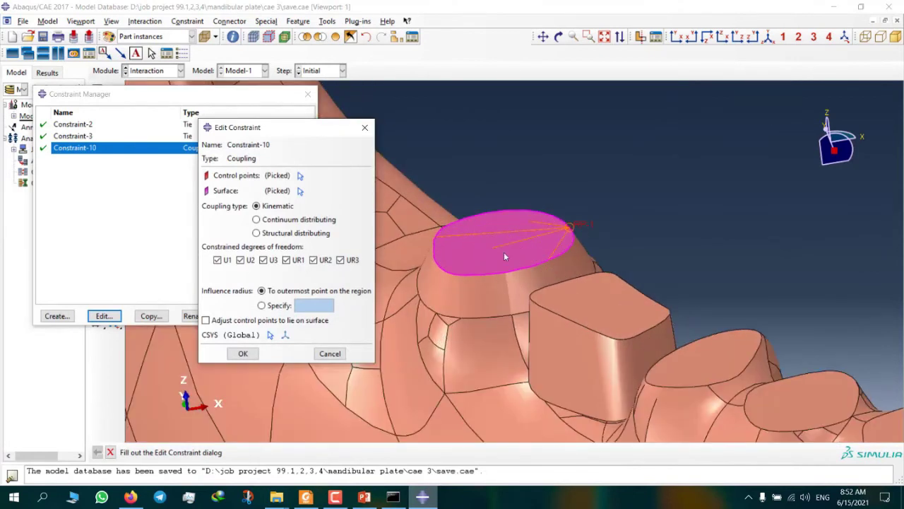
scroll(553, 248, "down", 5)
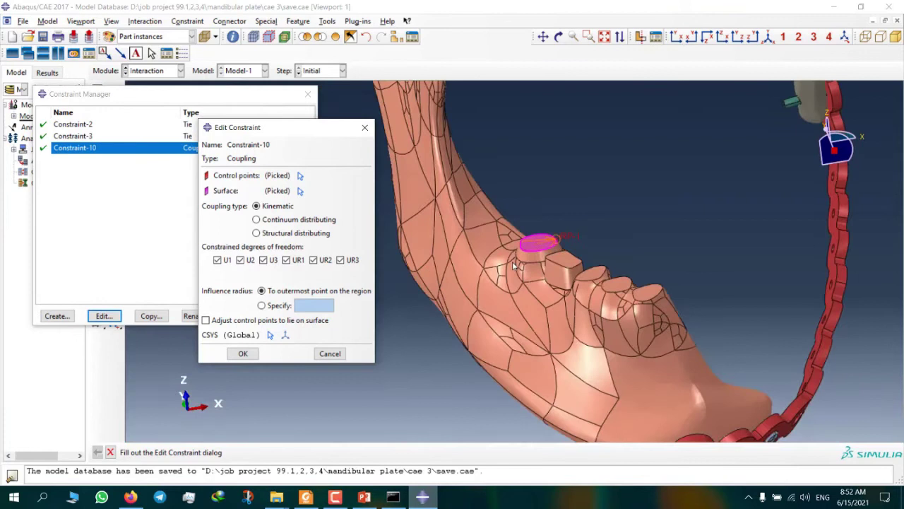
left_click(330, 353)
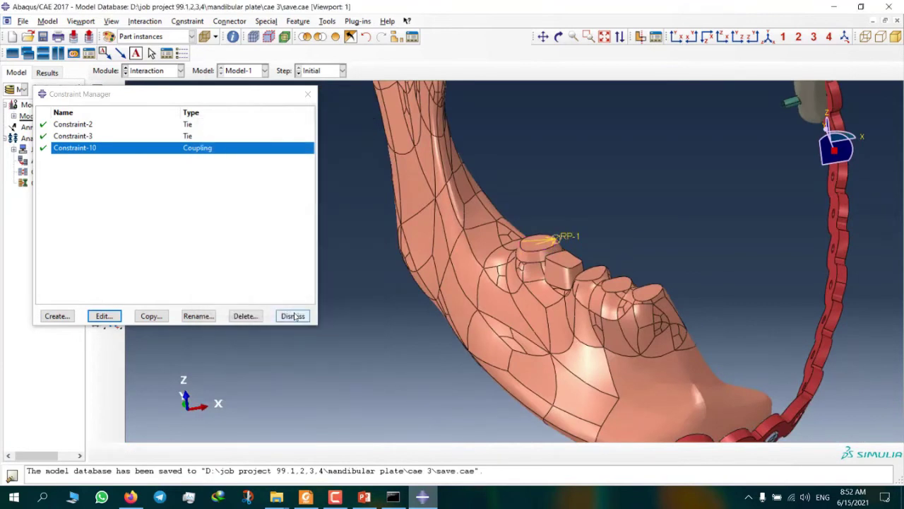
left_click(294, 315)
scroll(300, 308, "down", 4)
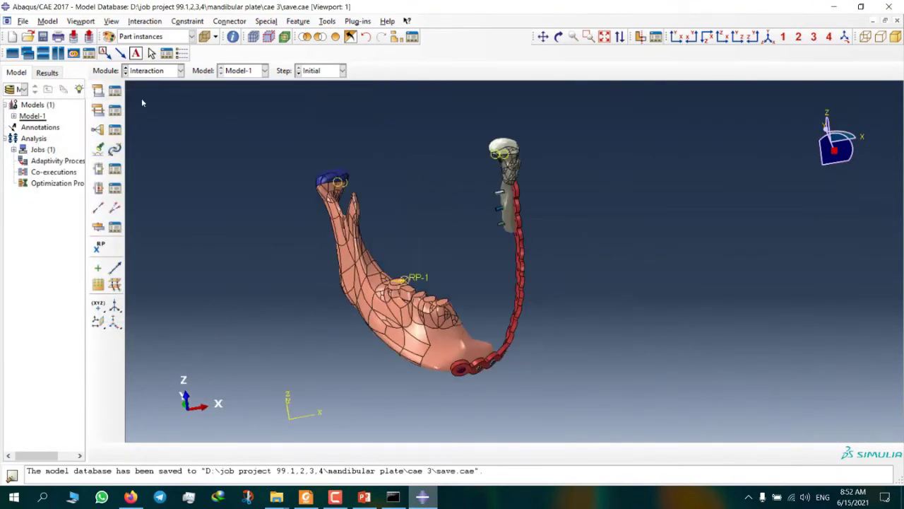
- Switch to the Load module and inspect the type and picked region of boundary condition BC-1 without changing them
left_click(148, 70)
left_click(148, 139)
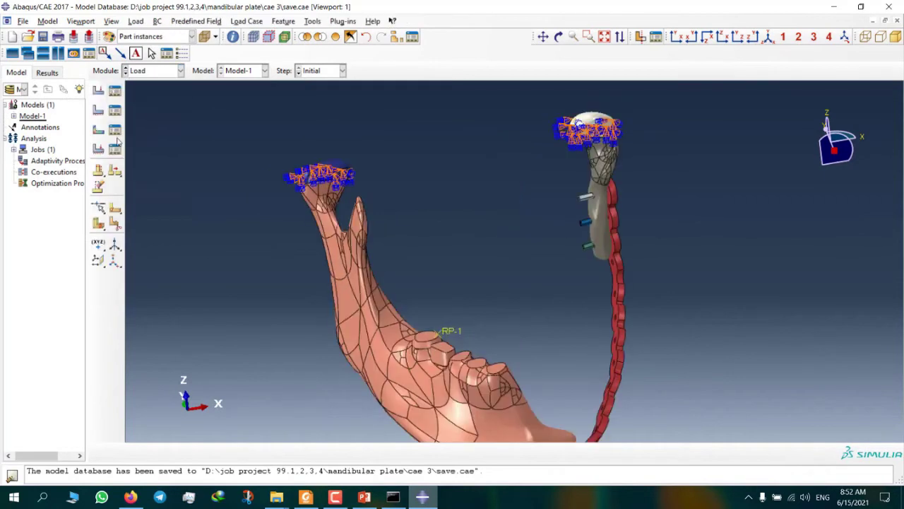
left_click(115, 110)
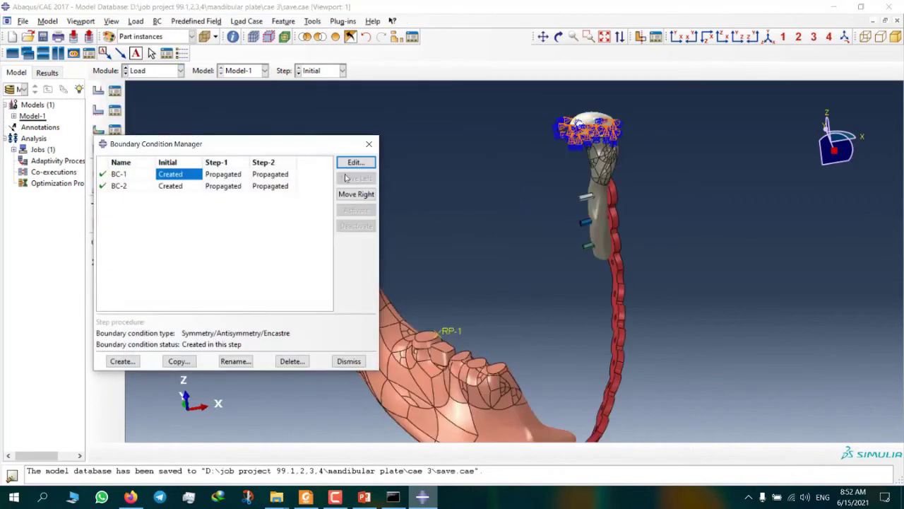
left_click(354, 163)
scroll(562, 209, "down", 3)
middle_click_drag(562, 212, 696, 203, "ctrl+alt")
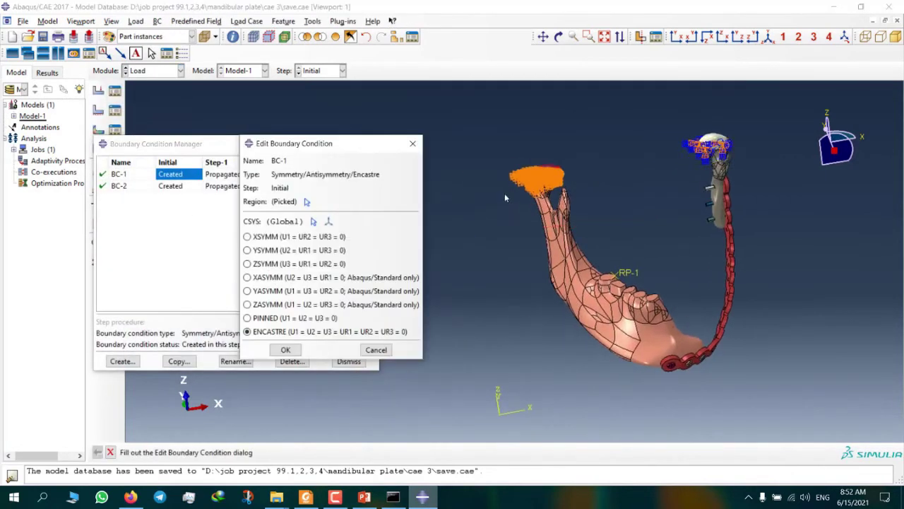
scroll(504, 196, "up", 4)
scroll(516, 149, "up", 1)
scroll(654, 153, "up", 2)
left_click_drag(776, 248, 613, 218, "ctrl+alt")
scroll(612, 217, "down", 5)
left_click(381, 351)
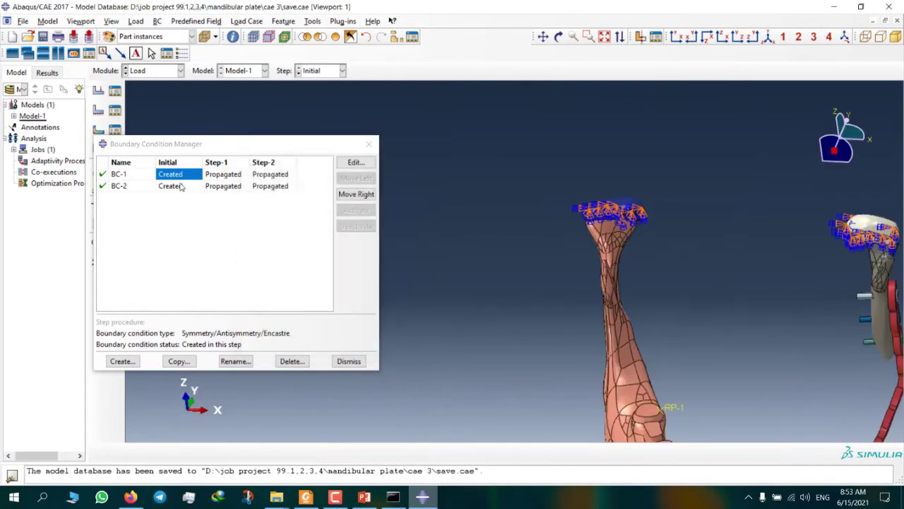
- Inspect the type and picked region of boundary condition BC-2, and close the boundary condition overview
left_click(180, 186)
left_click(355, 162)
middle_click_drag(765, 306, 604, 265, "ctrl+alt")
left_click_drag(655, 306, 654, 305, "ctrl+alt")
scroll(726, 189, "up", 5)
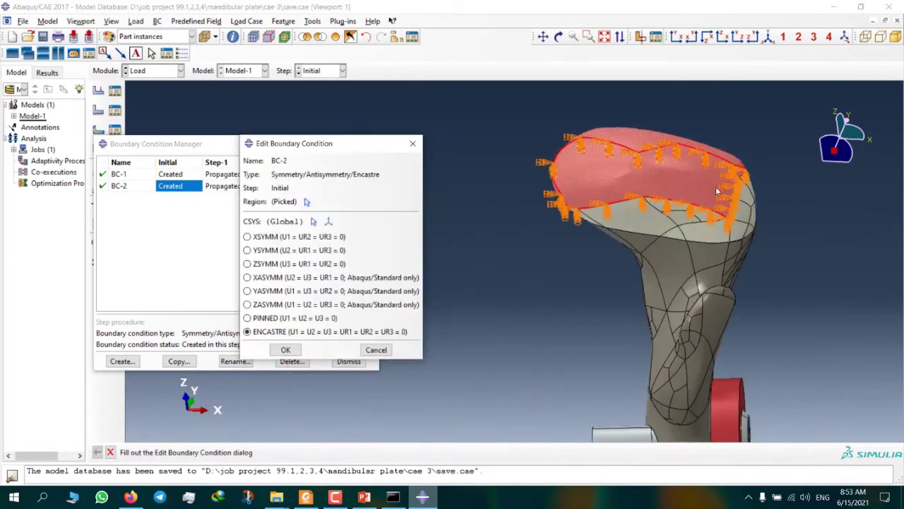
left_click(376, 350)
left_click(348, 361)
scroll(453, 259, "up", 5)
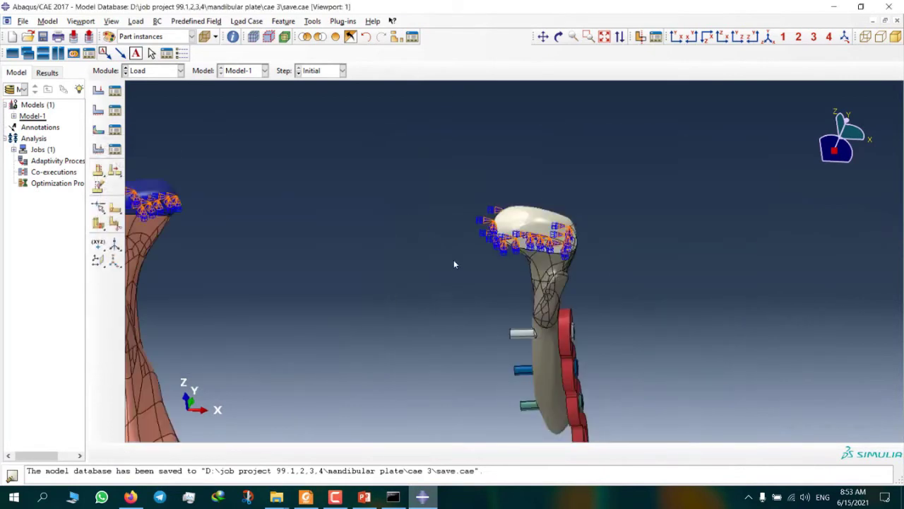
- Review the force components, amplitude and application point of concentrated force Load-1 in Step-2 without changing them
middle_click_drag(510, 375, 503, 326, "ctrl+alt")
left_click_drag(460, 324, 565, 263, "ctrl+alt")
scroll(558, 264, "down", 4)
left_click(115, 92)
left_click(229, 149)
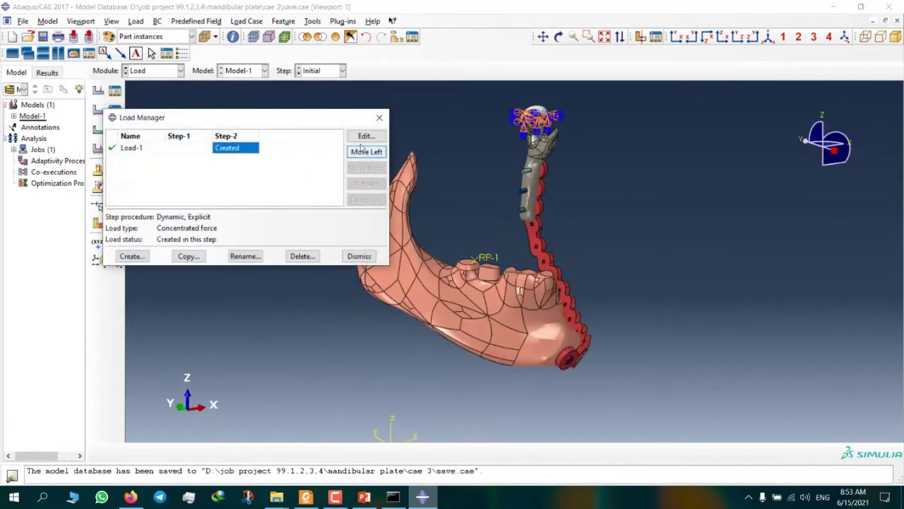
left_click(366, 136)
scroll(551, 268, "down", 3)
scroll(532, 283, "down", 2)
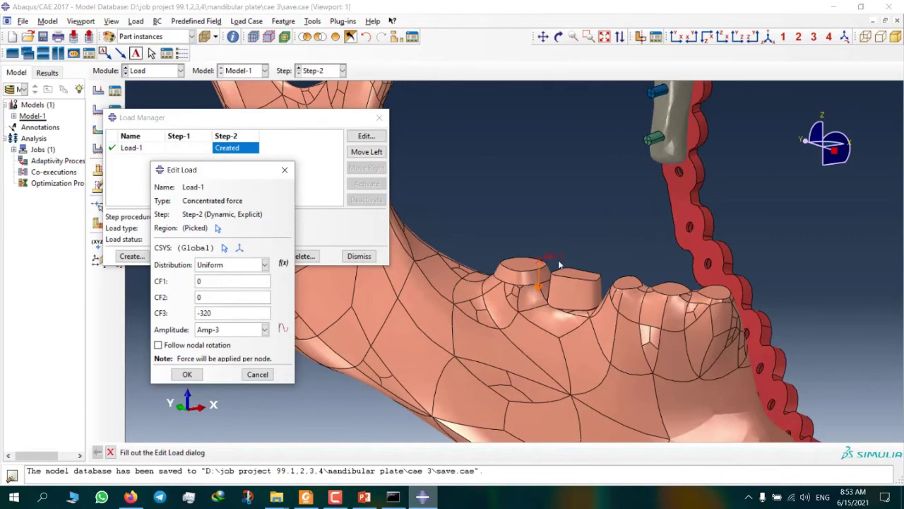
scroll(536, 267, "down", 2)
left_click(257, 373)
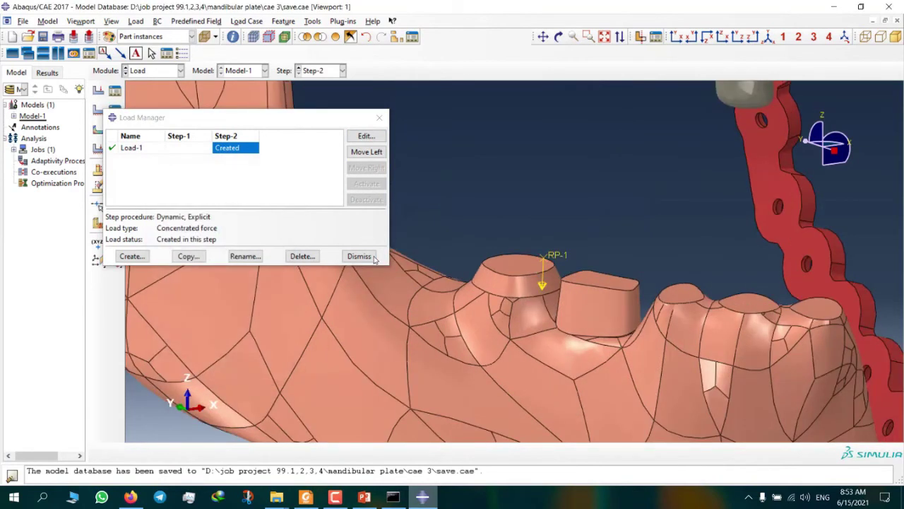
left_click(359, 256)
- Review the time and amplitude data of smooth step amplitude Amp-1 without editing it
left_click(312, 21)
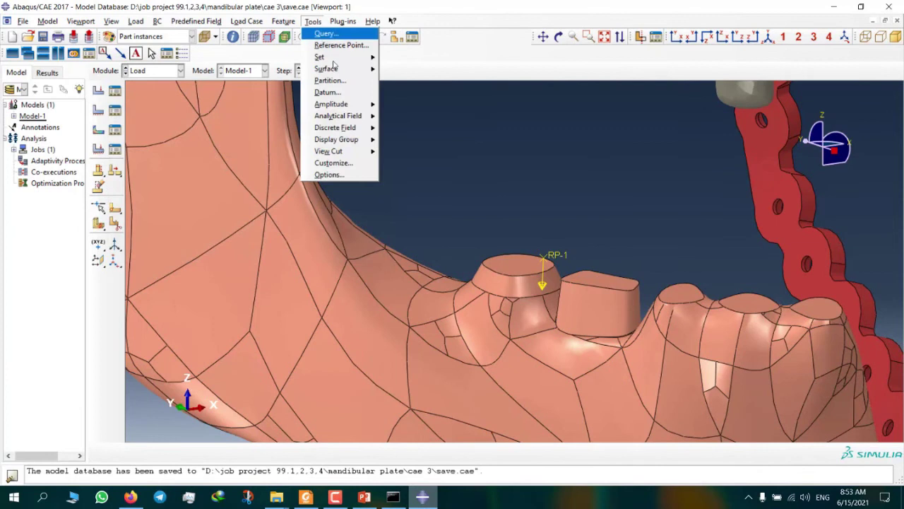
mouse_move(353, 107)
left_click(413, 108)
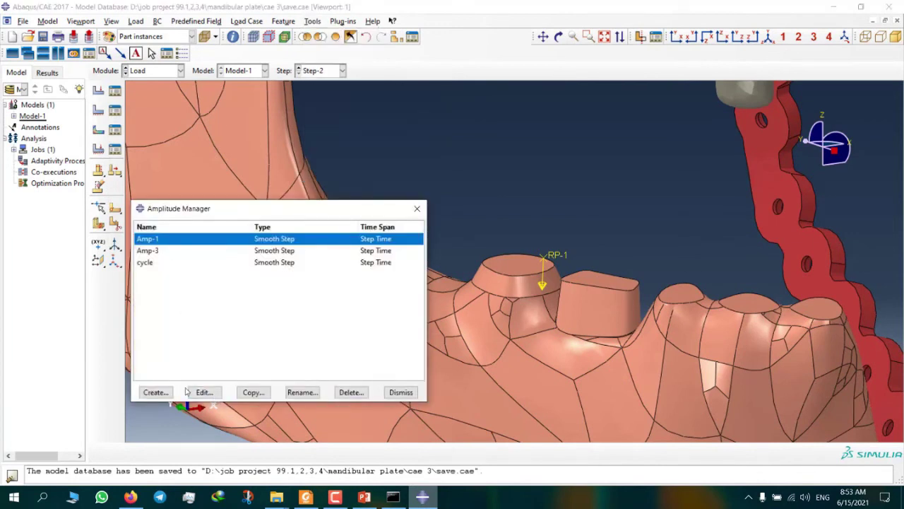
left_click(209, 394)
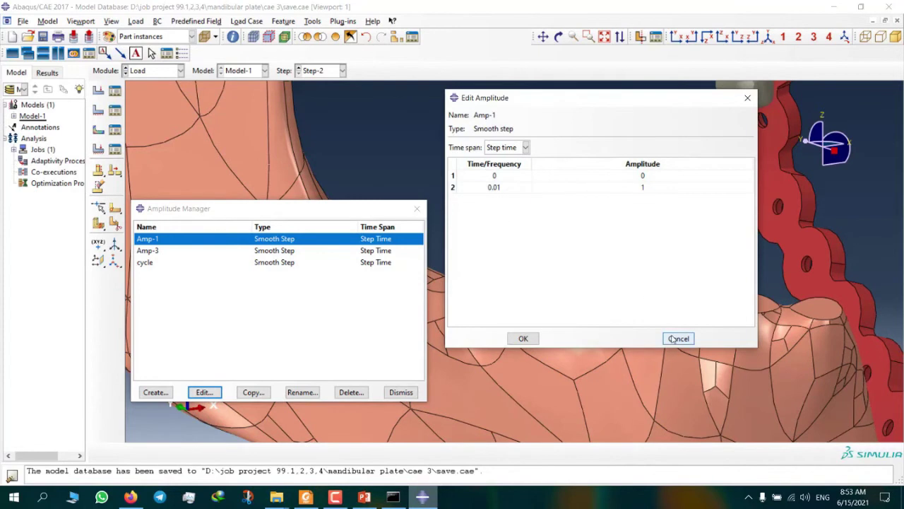
left_click(679, 338)
left_click(417, 208)
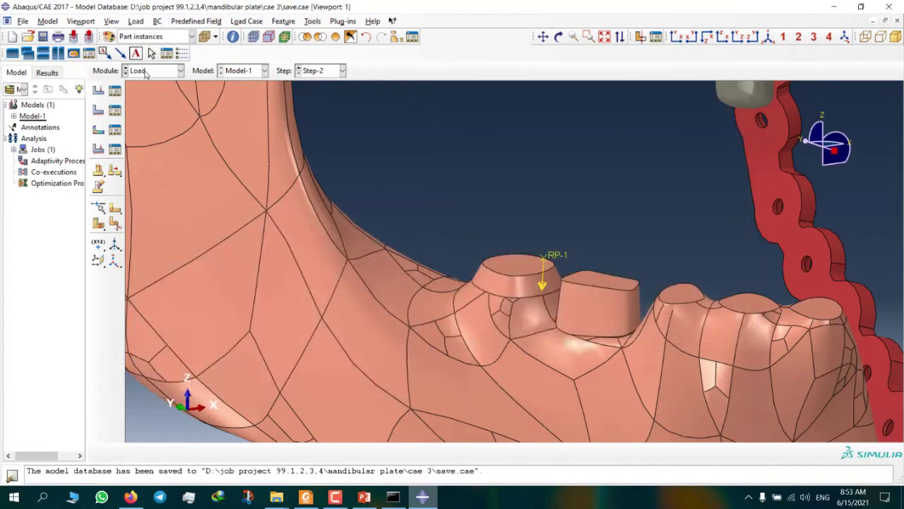
- Switch to the Mesh module and examine the mesh of the assembly and of part P1-12
left_click(146, 73)
left_click(171, 155)
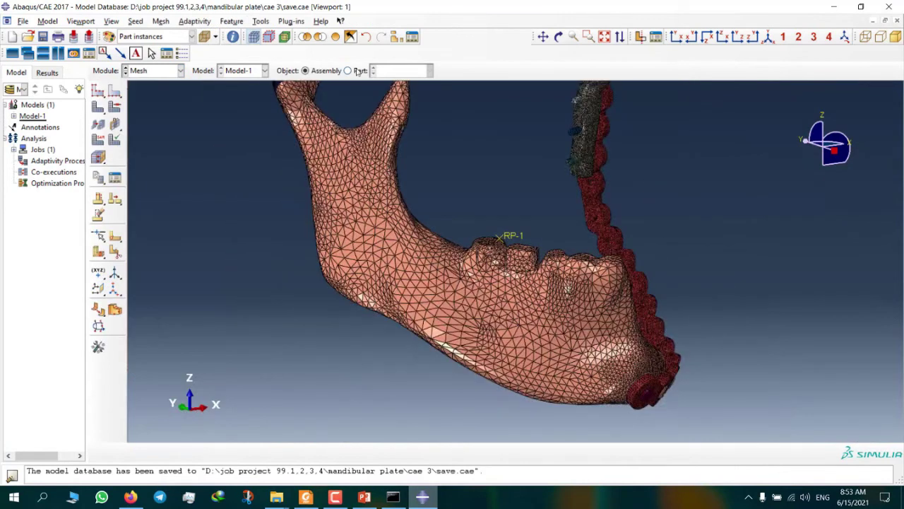
left_click(358, 71)
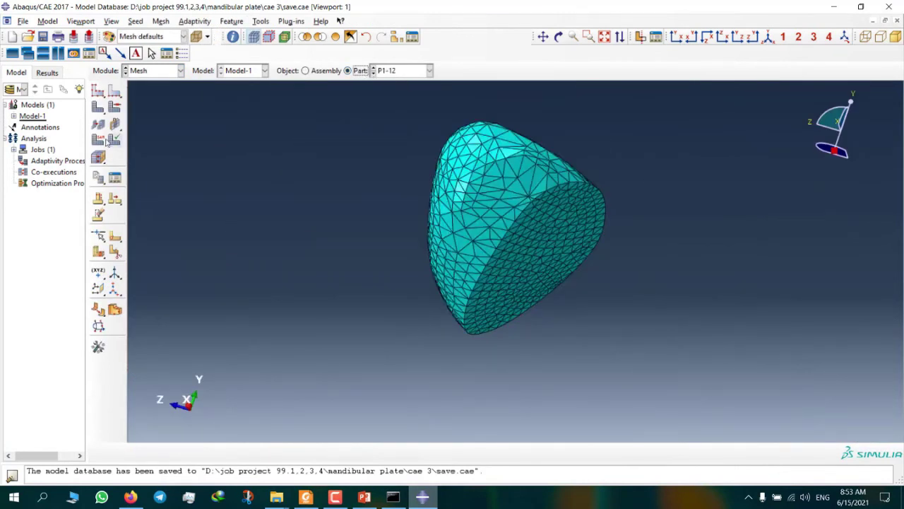
left_click_drag(491, 174, 518, 221, "ctrl+alt")
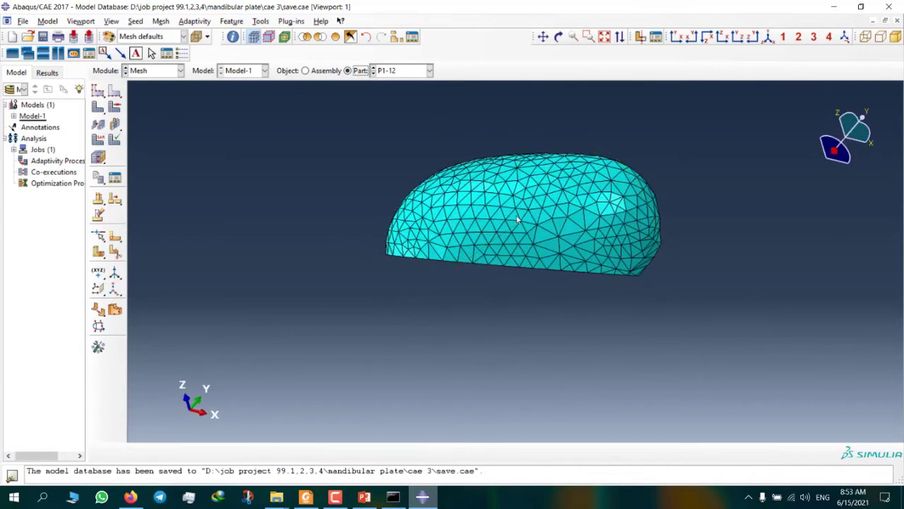
- Display screw part P1-1 and examine its mesh from different directions
left_click(399, 68)
left_click(395, 84)
left_click(395, 73)
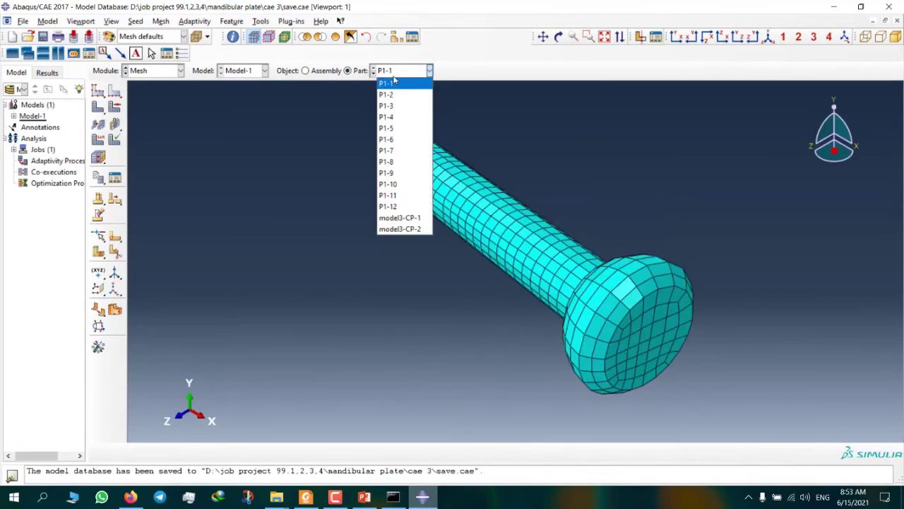
left_click(394, 82)
left_click_drag(517, 334, 161, 154, "ctrl+alt")
- Apply mesh controls to the whole P1-1 screw with the Hex element shape and the As is technique
left_click(114, 106)
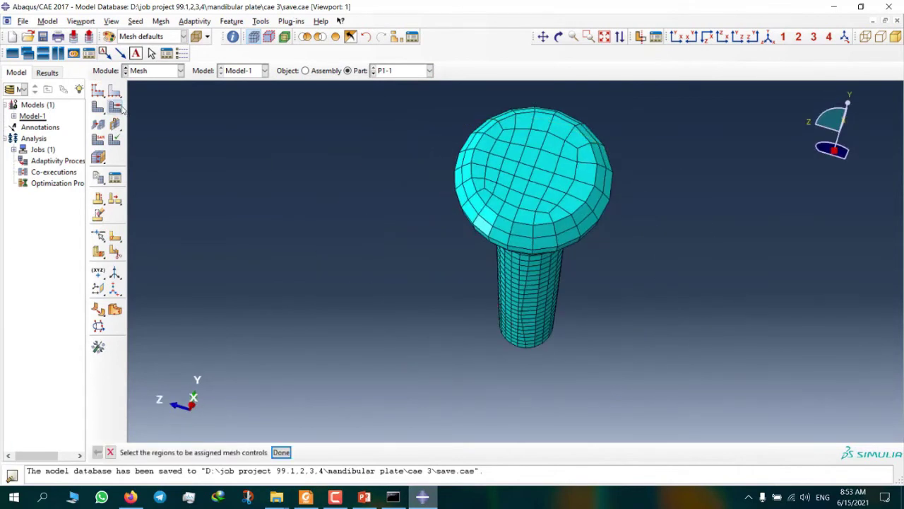
left_click_drag(292, 91, 621, 350)
left_click(286, 452)
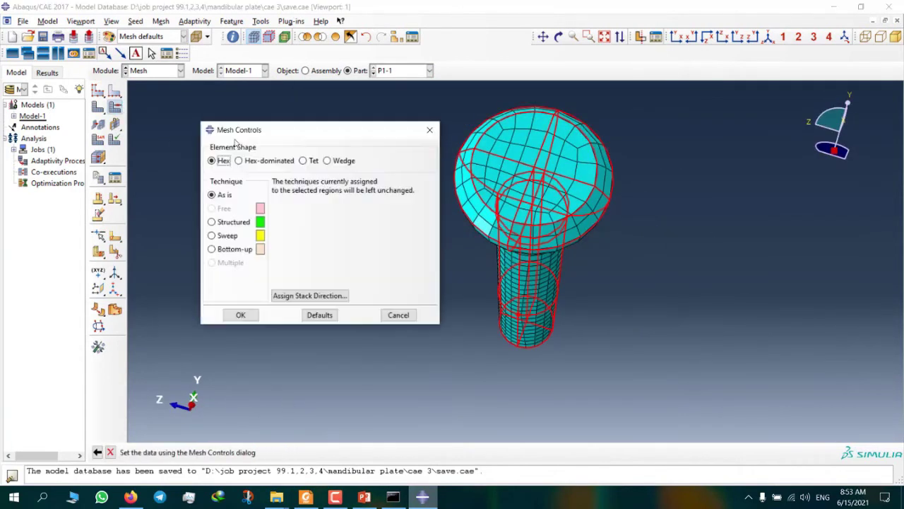
left_click(226, 161)
left_click(232, 318)
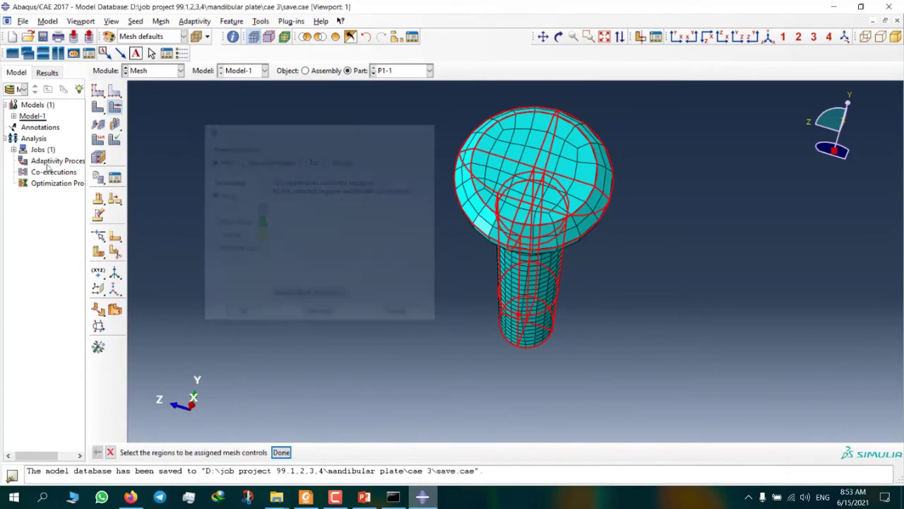
- Review the element library, family, geometric order and hex element controls assigned to P1-1 without changing them
left_click(97, 140)
left_click(283, 450)
middle_click_drag(628, 269, 744, 335, "ctrl+alt")
left_click_drag(713, 314, 611, 277, "ctrl+alt")
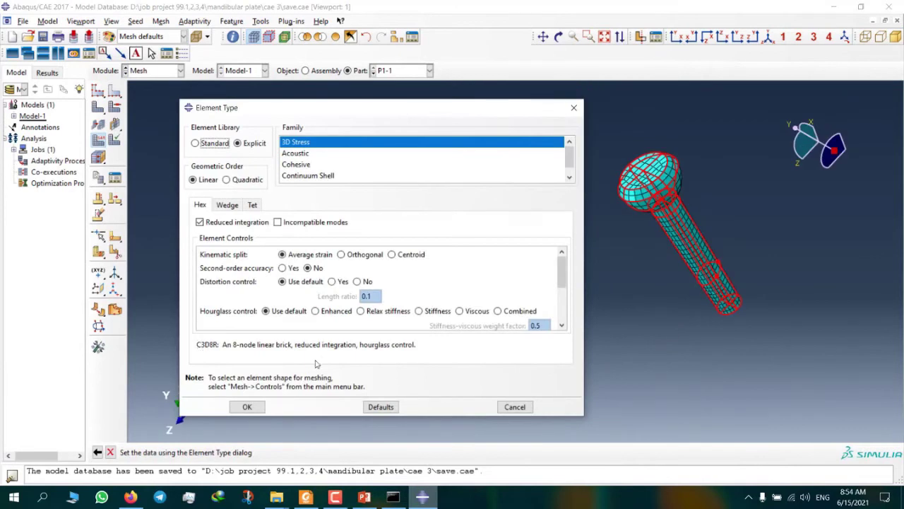
left_click(515, 407)
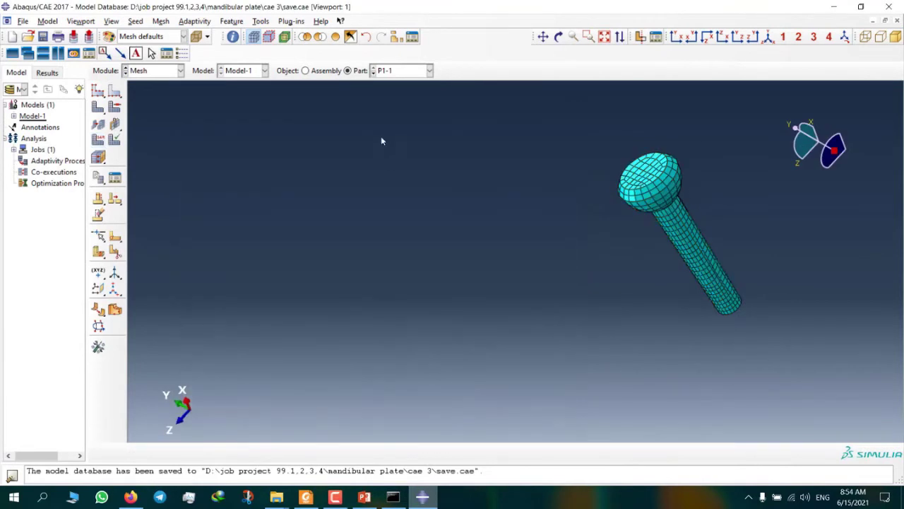
- Display plate part P1-3 and review its mesh and assigned element type without changing them
left_click(402, 74)
left_click(401, 106)
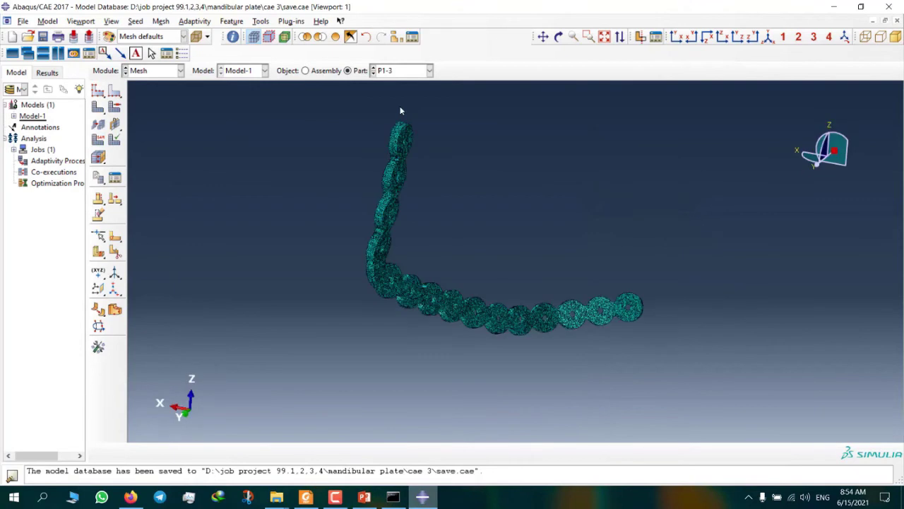
left_click_drag(528, 289, 488, 237, "ctrl+alt")
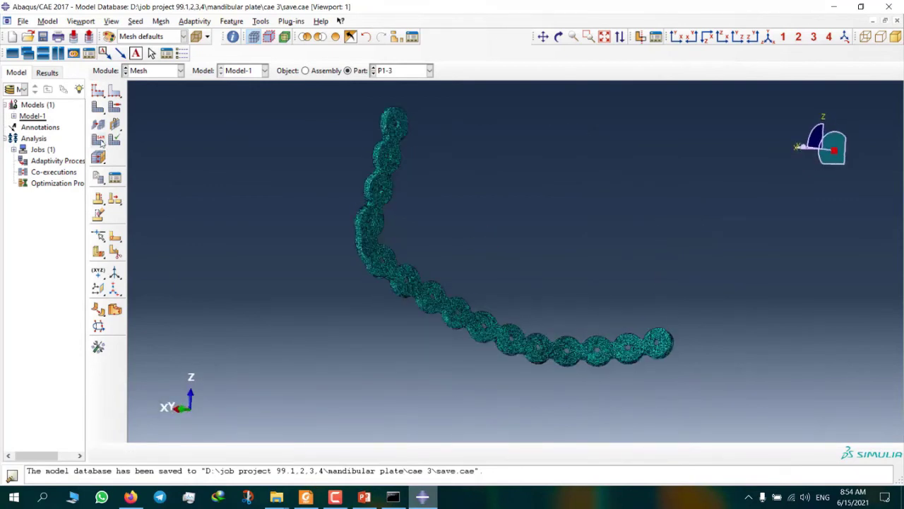
left_click(99, 140)
left_click(458, 319)
left_click(280, 452)
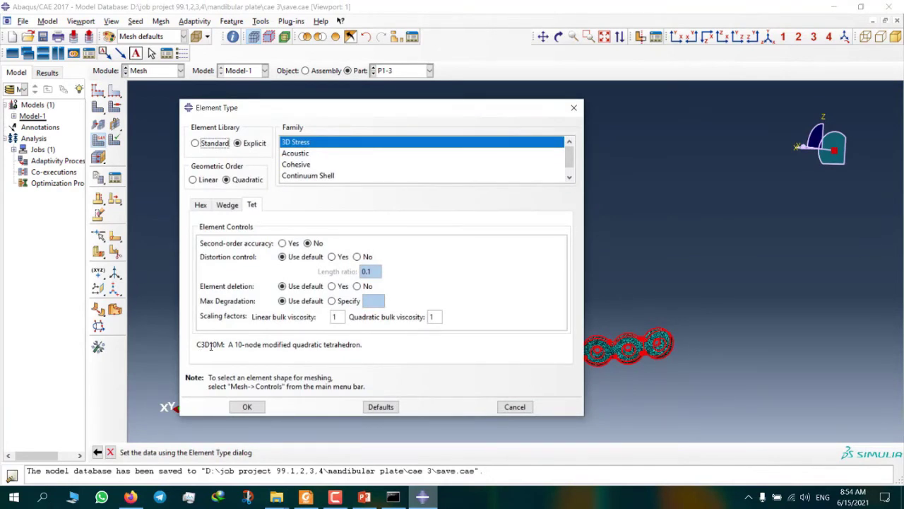
left_click(515, 408)
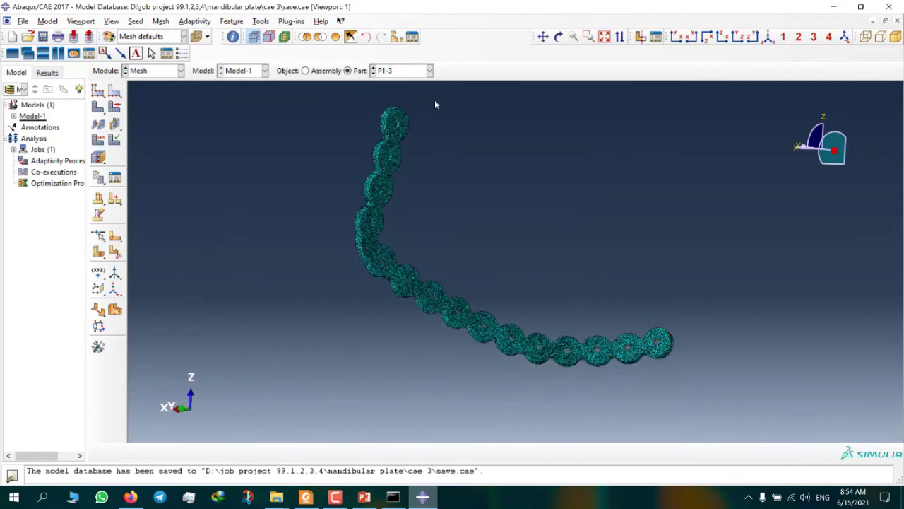
- Display the meshes of parts P1-6 and P1-8 and review the element type assigned to P1-8 without changing it
left_click(415, 72)
left_click(414, 139)
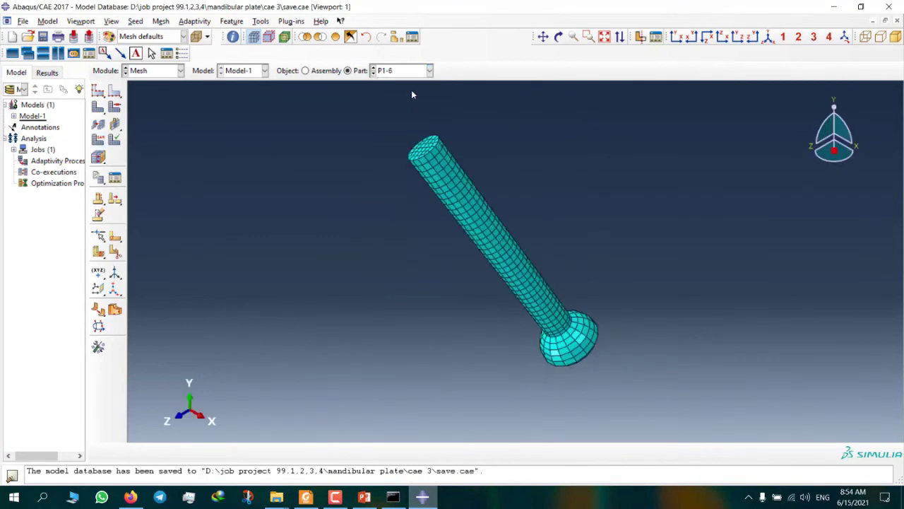
left_click(416, 72)
left_click(406, 162)
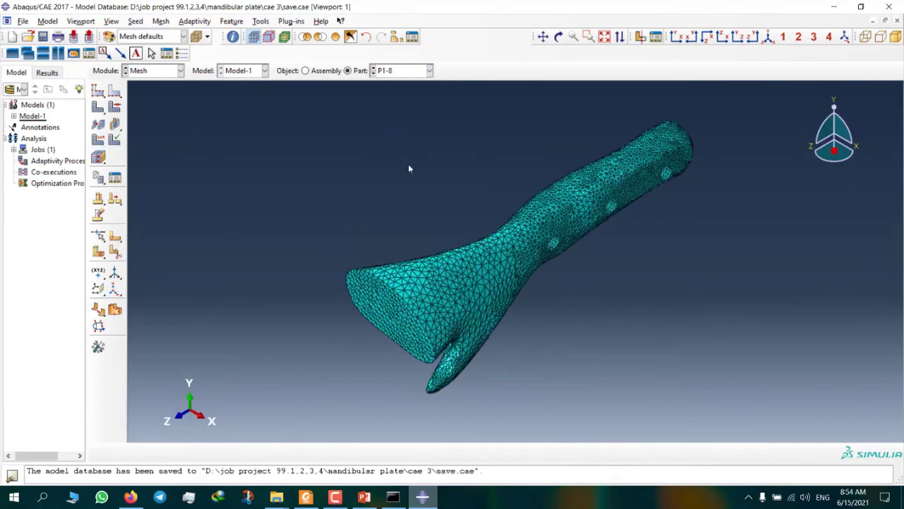
left_click(101, 141)
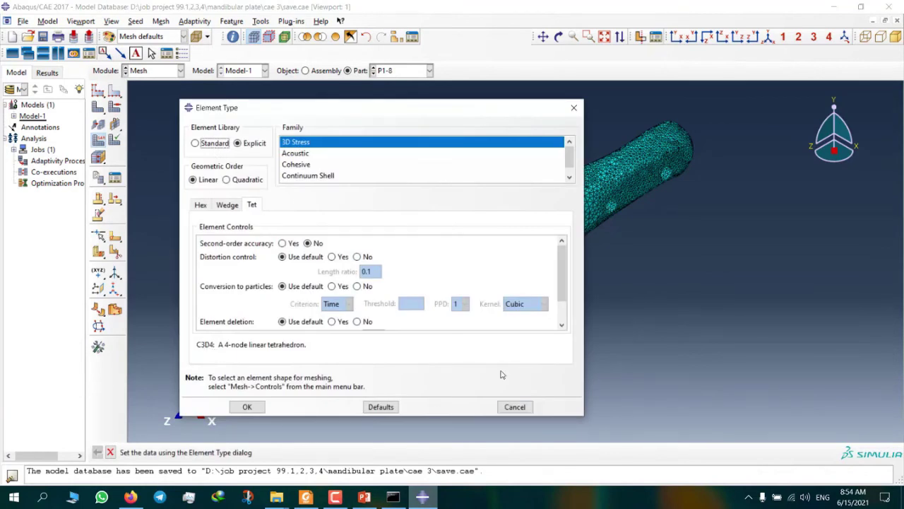
left_click(515, 407)
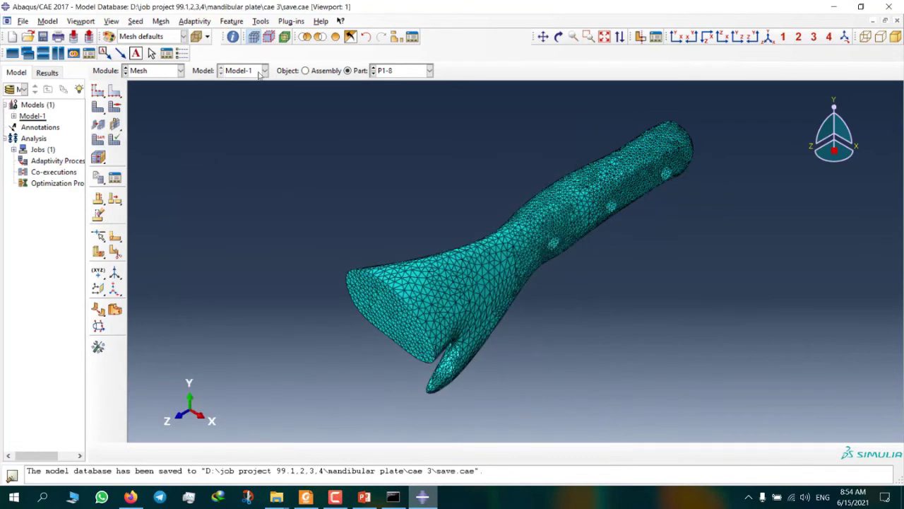
- Display the whole meshed assembly and examine it from another direction
left_click(305, 71)
left_click_drag(494, 262, 562, 314, "ctrl+alt")
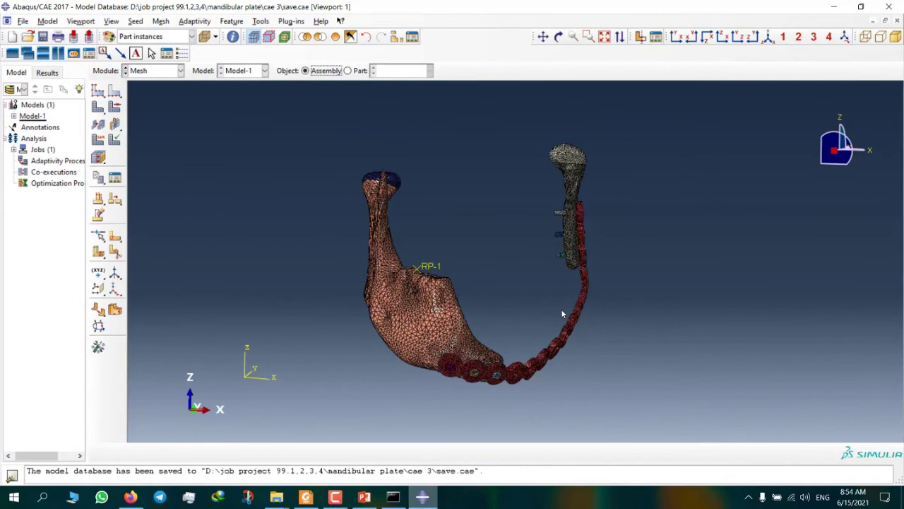
- Open the job's 255m1.odb results and display the von Mises stress contours on the mandible and plate
left_click(155, 74)
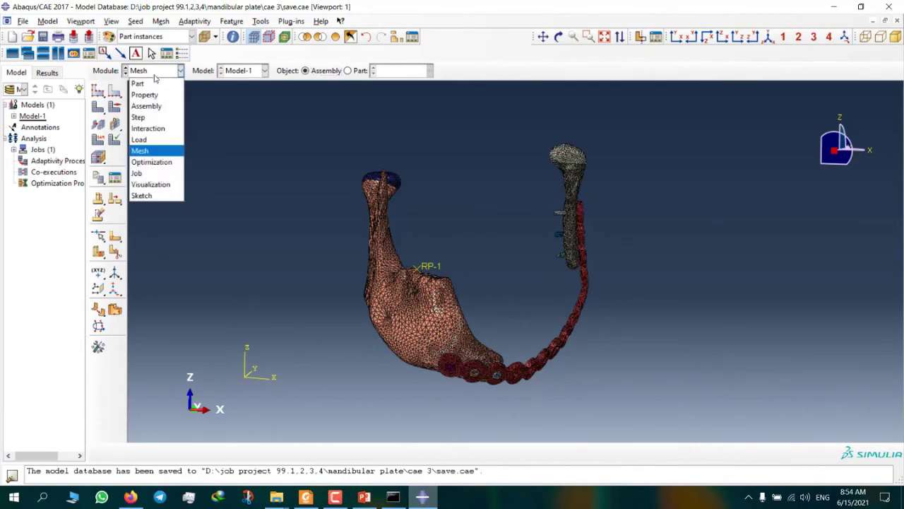
left_click(161, 174)
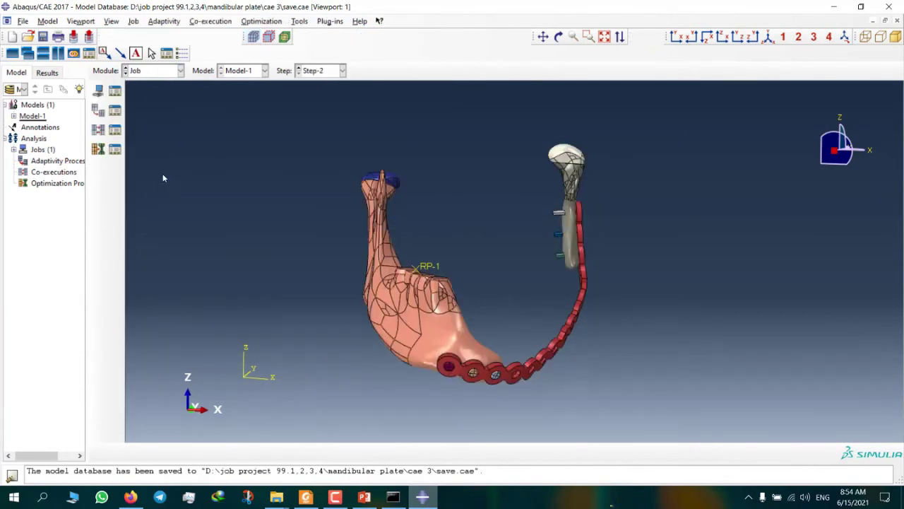
left_click(115, 90)
left_click(606, 214)
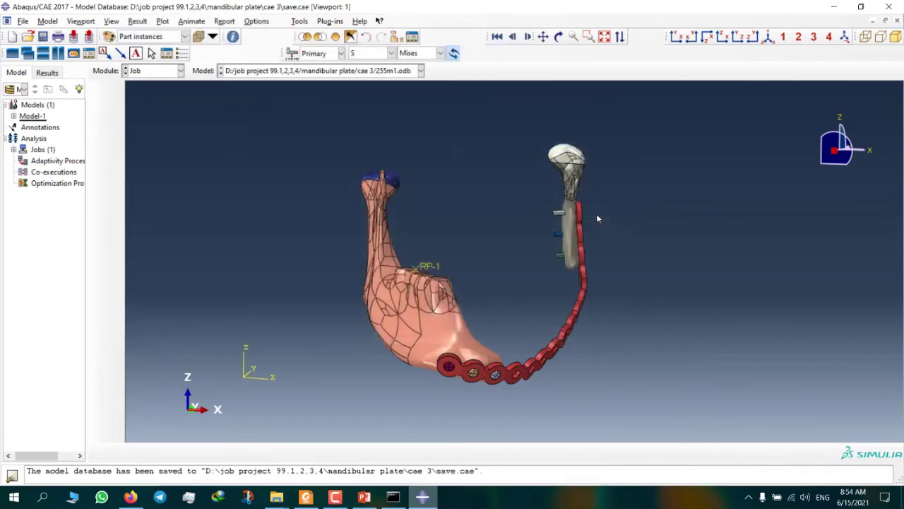
middle_click_drag(615, 339, 579, 277, "ctrl+alt")
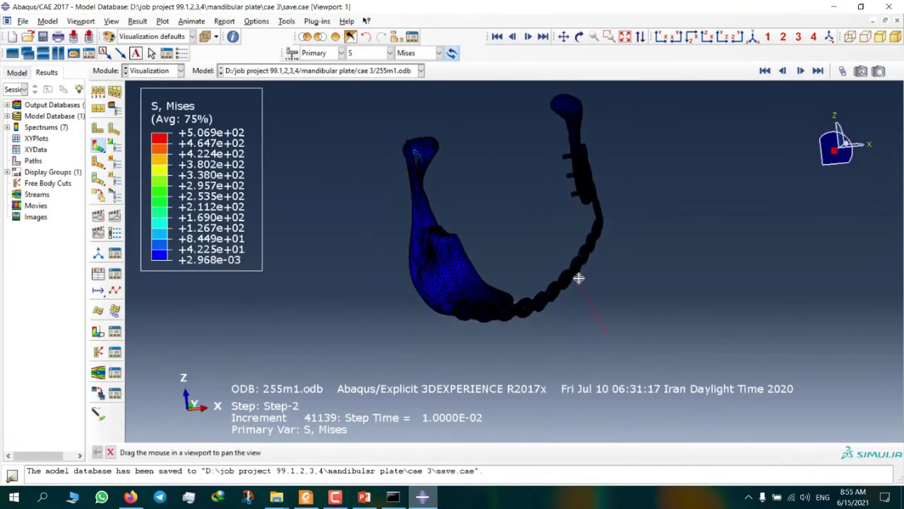
- Set the visible edges of the stress plot to free edges only
left_click(98, 91)
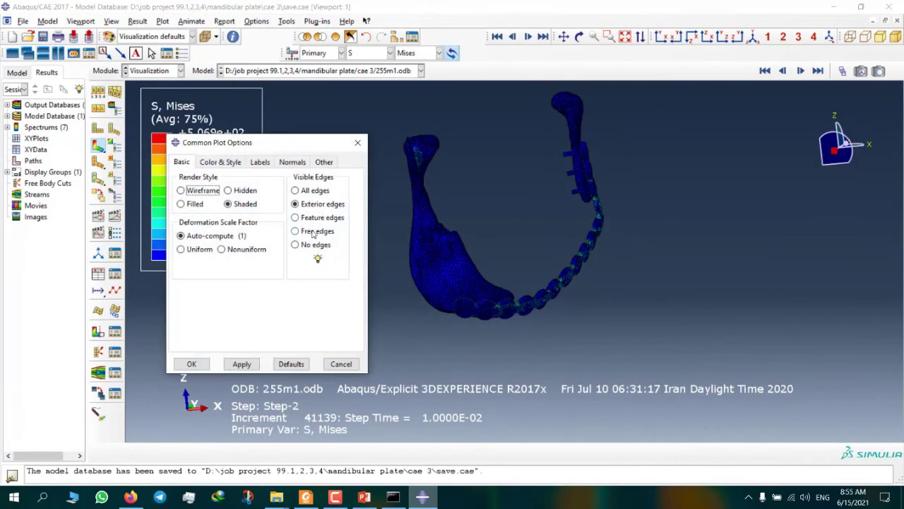
left_click(314, 231)
left_click(192, 363)
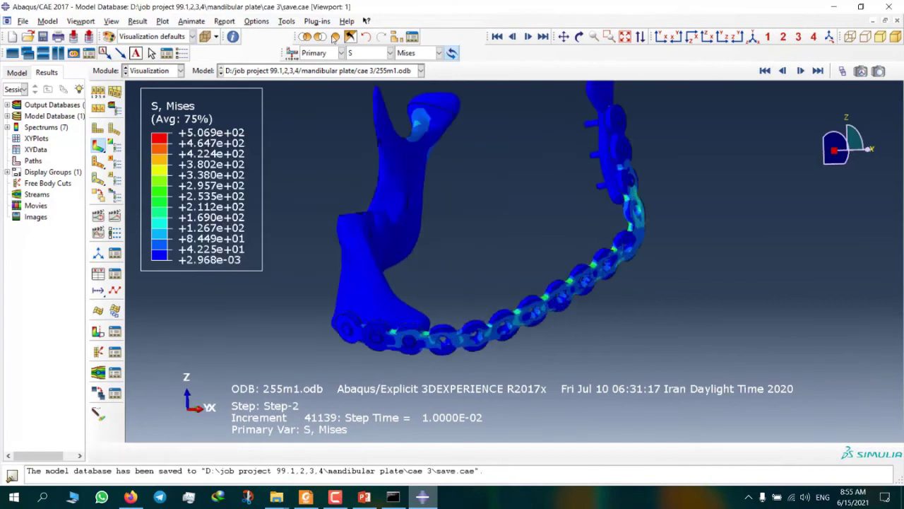
- Isolate the plate by replacing the display with its part instance, and examine its stress distribution
left_click(305, 37)
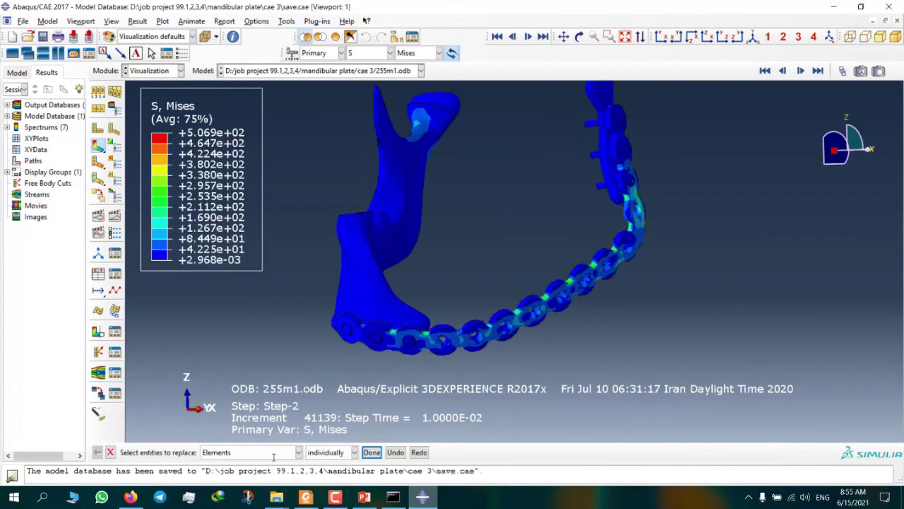
left_click(248, 452)
left_click(258, 401)
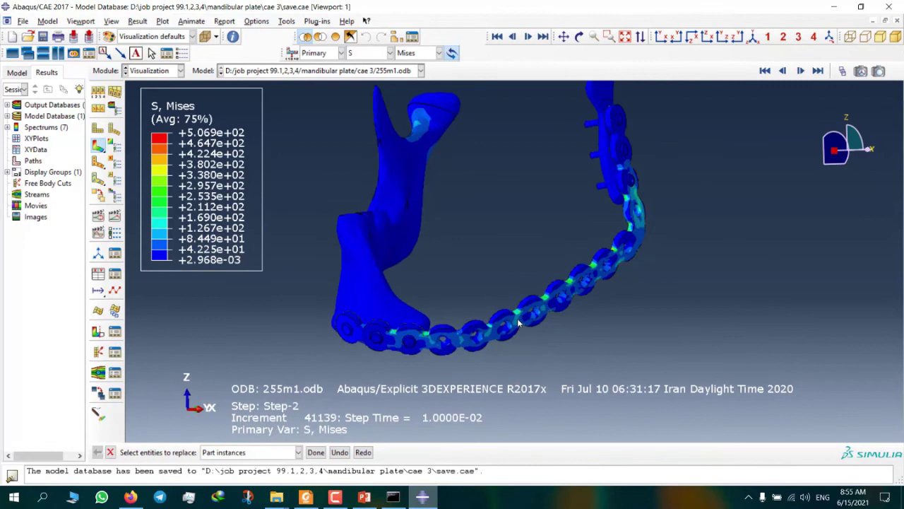
left_click(519, 323)
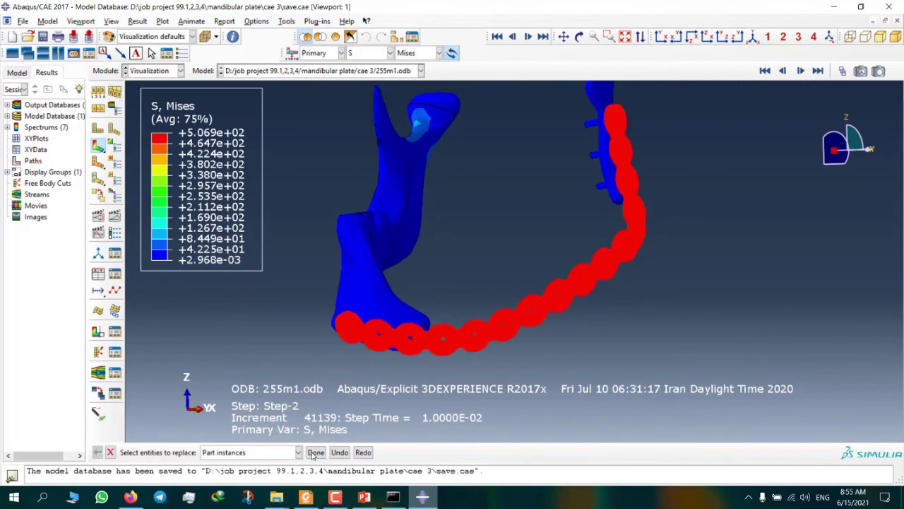
left_click(315, 452)
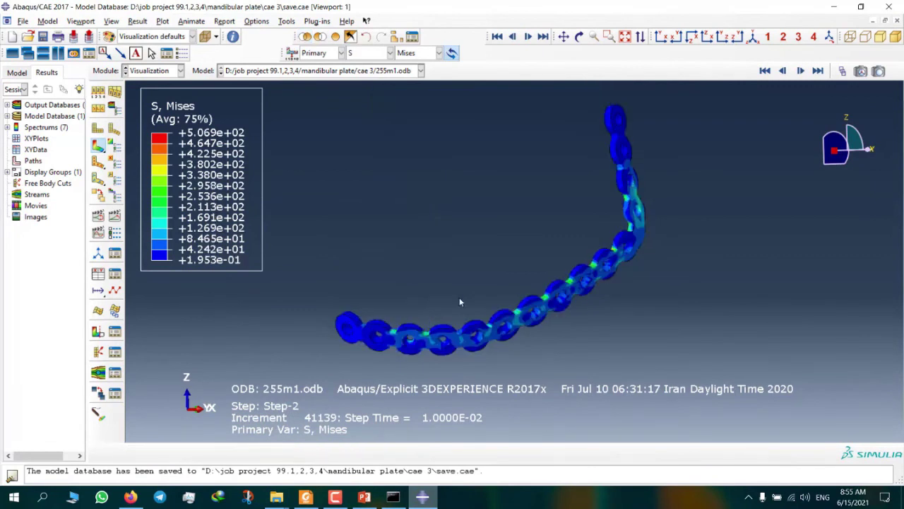
left_click_drag(546, 330, 591, 314, "ctrl+alt")
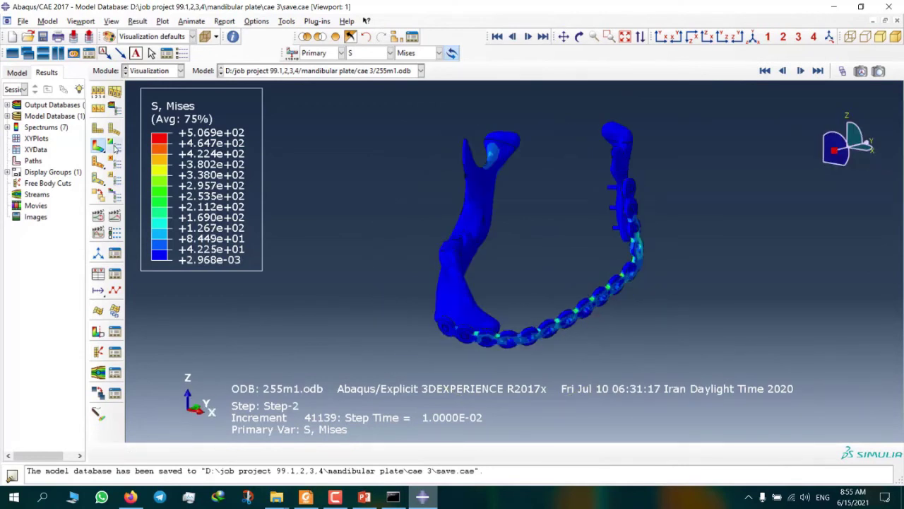
- Show the location of the maximum stress on the contour plot and examine that spot on the plate
left_click(114, 146)
left_click(415, 182)
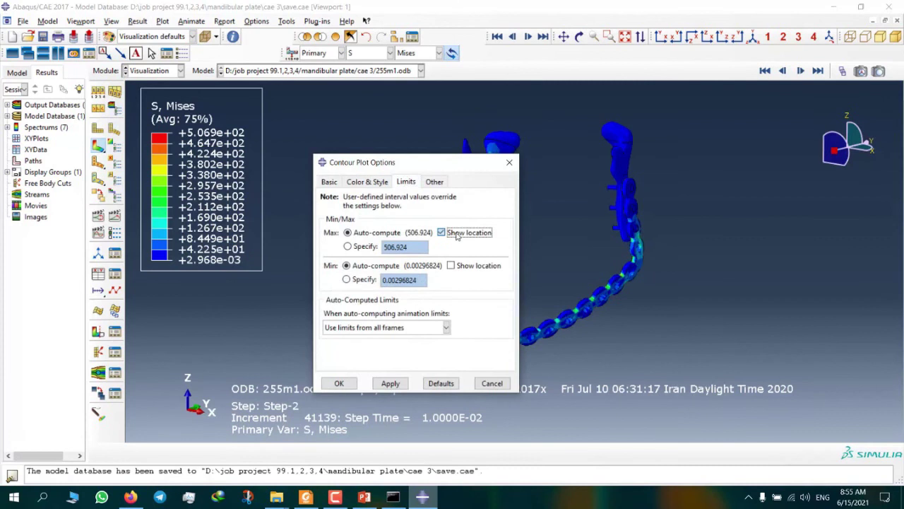
left_click(441, 231)
left_click(339, 383)
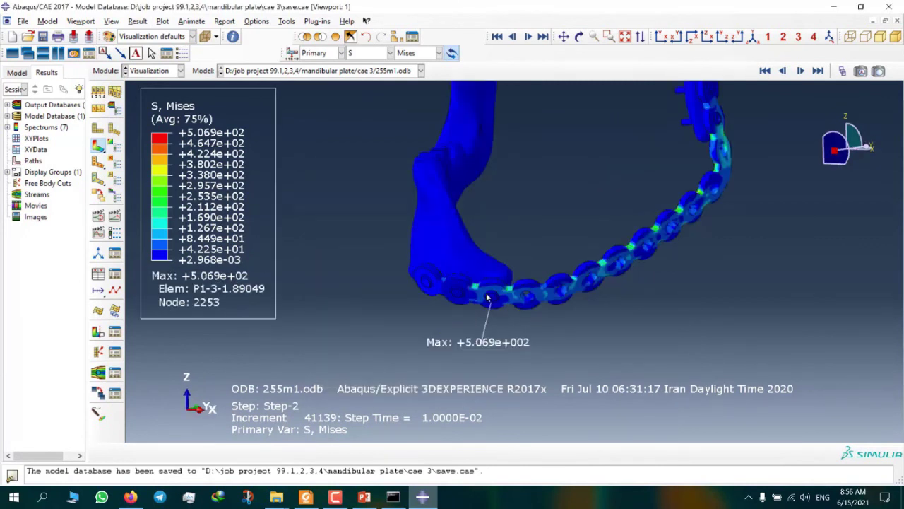
scroll(605, 278, "up", 3)
- Change the viewport background to solid white
left_click(111, 22)
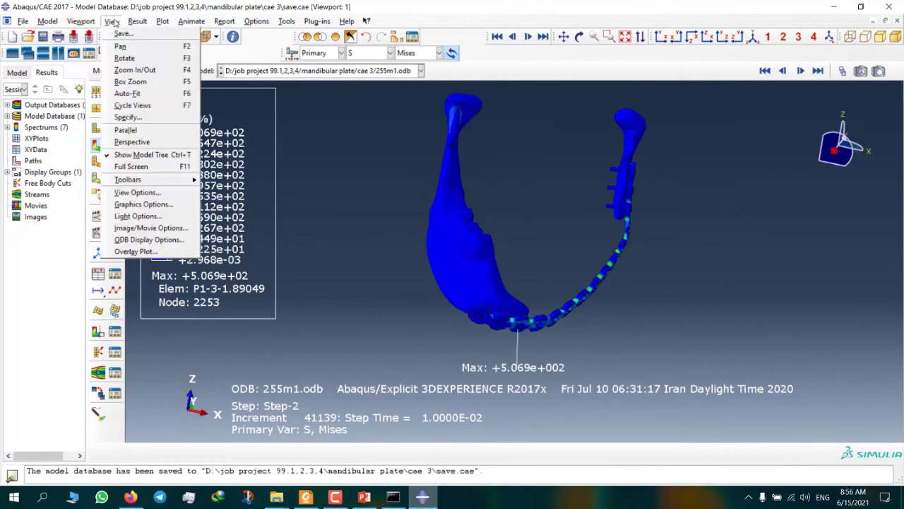
left_click(156, 205)
left_click(31, 322)
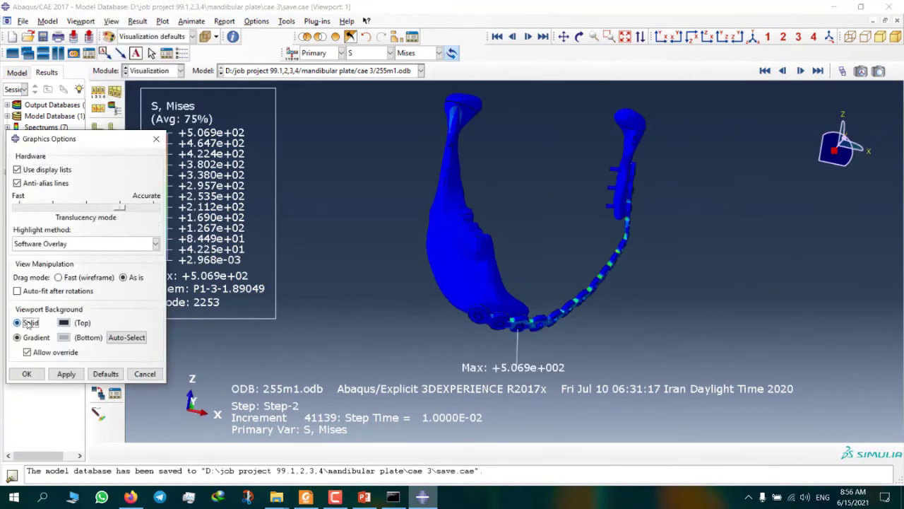
left_click(64, 323)
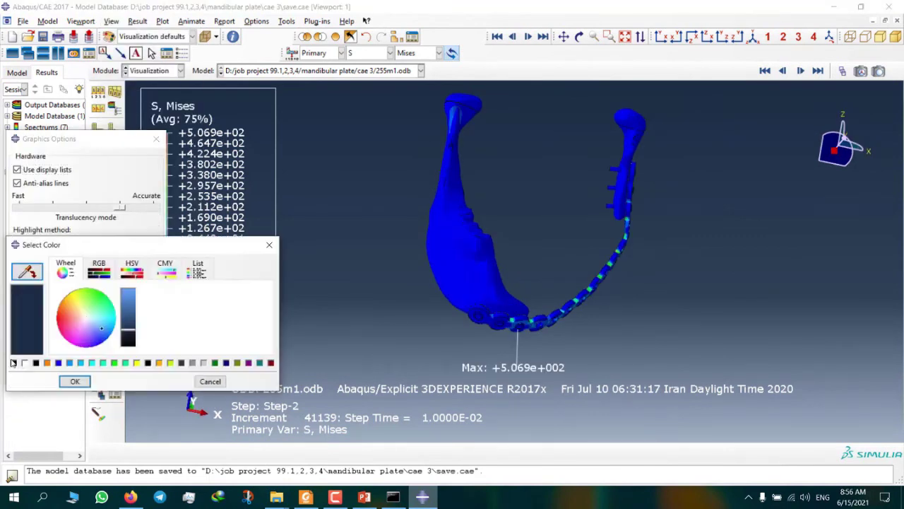
left_click(67, 380)
left_click(38, 372)
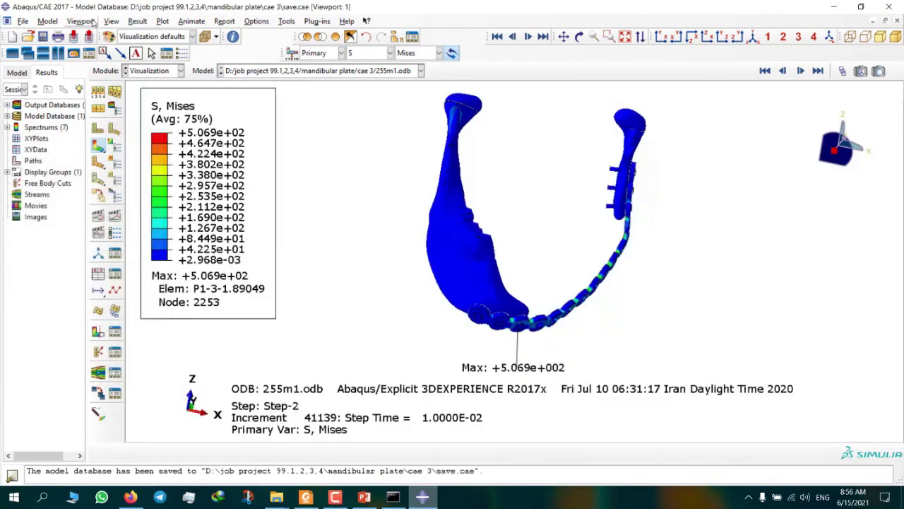
- Hide the compass, title block, state block, and text and arrows in the viewport annotations
left_click(89, 22)
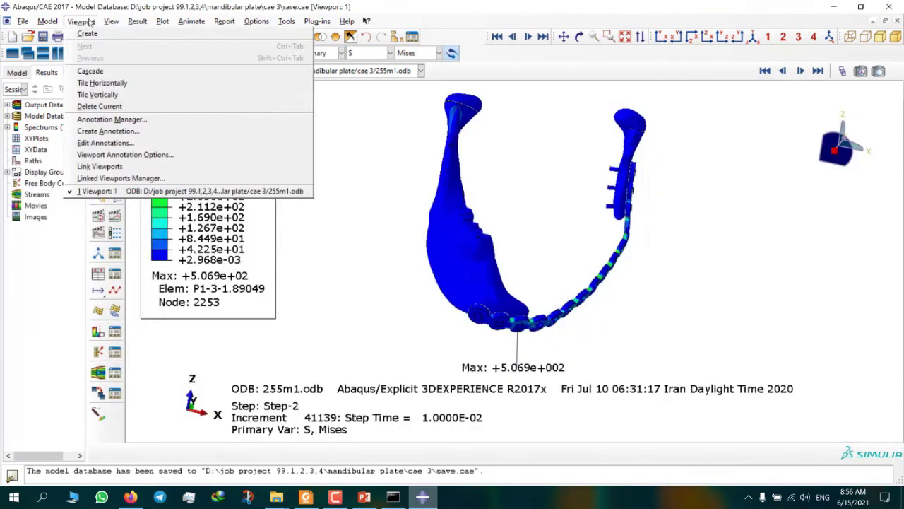
left_click(129, 155)
left_click(56, 179)
left_click(42, 165)
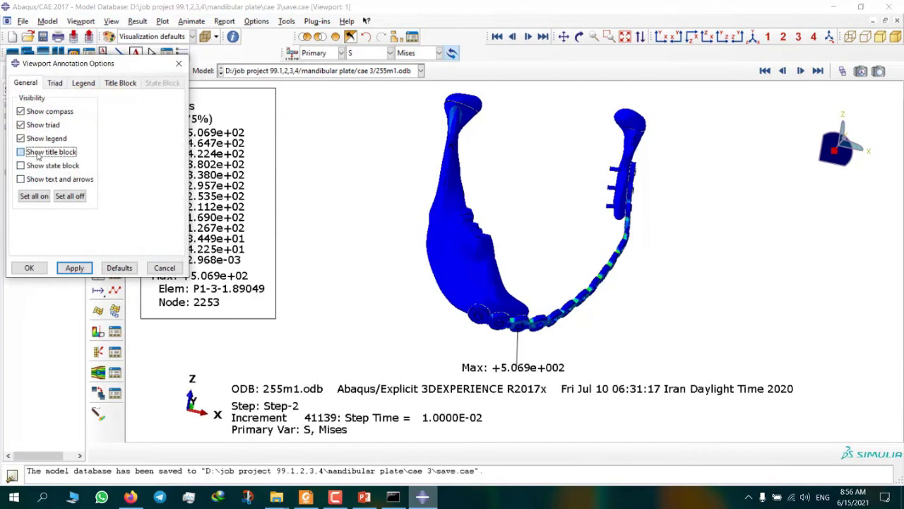
left_click(37, 152)
left_click(44, 112)
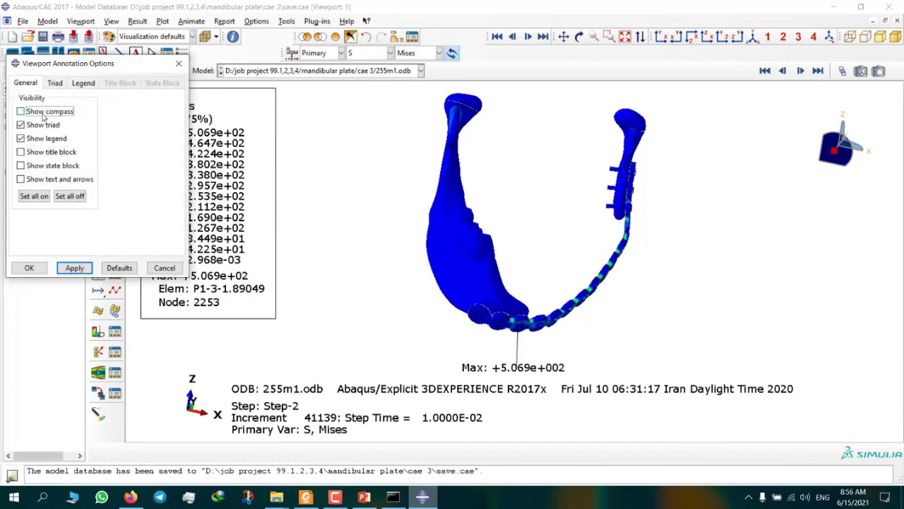
left_click(75, 268)
left_click(29, 269)
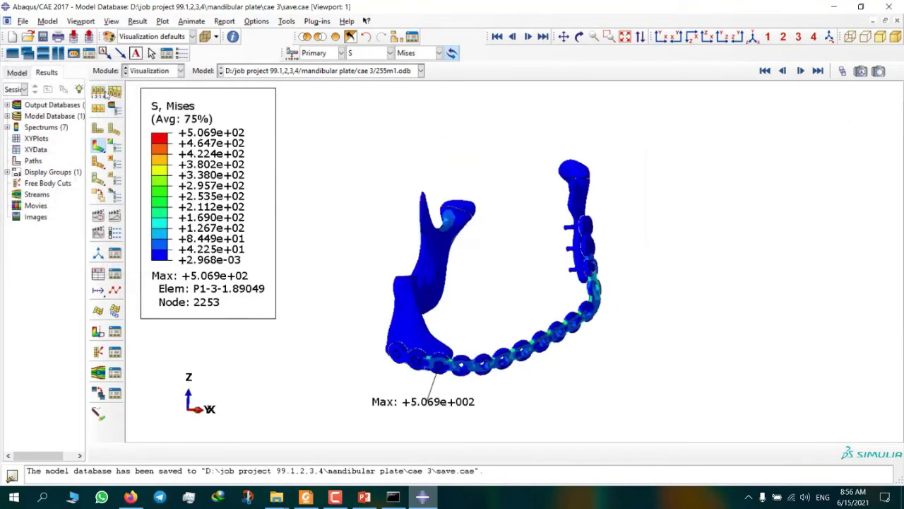
- Turn off the maximum value location on the contour plot
left_click(116, 147)
left_click(441, 232)
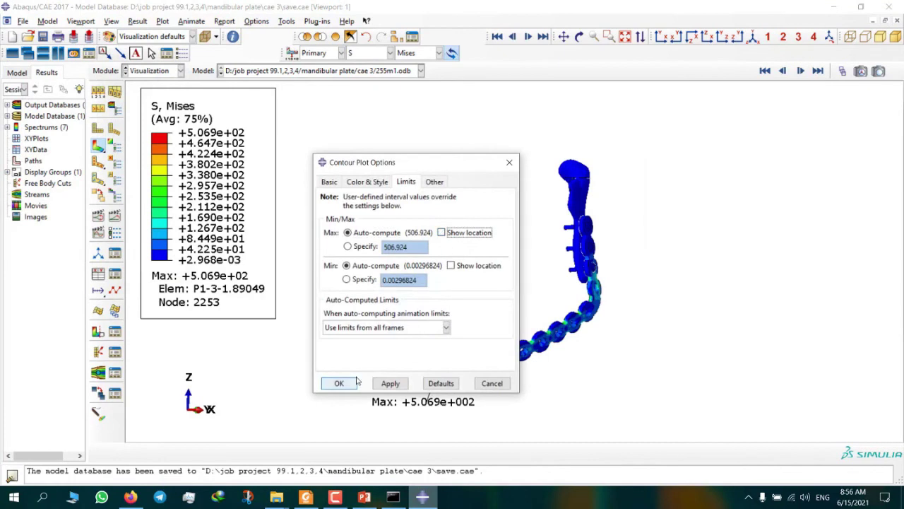
left_click(340, 381)
scroll(635, 299, "up", 2)
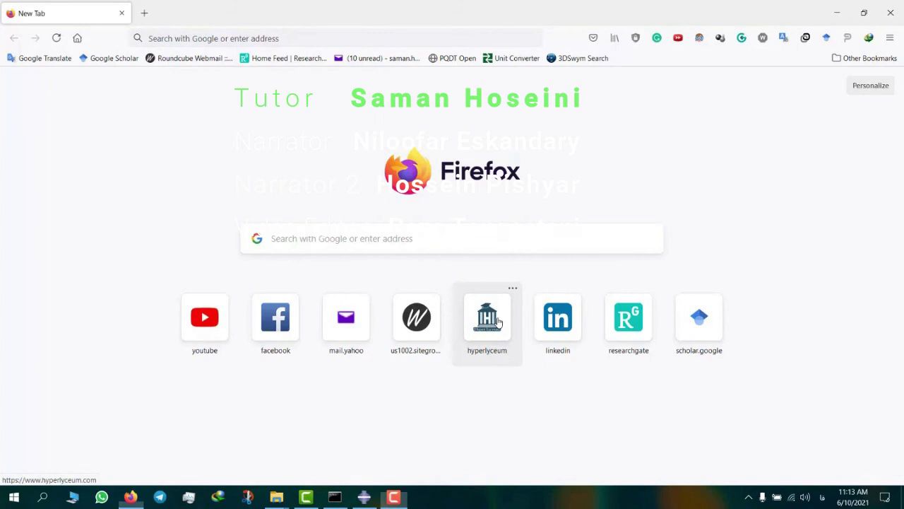
- Open the hyperlyceum website in Firefox and review the last listed tutor's skills, projects and contact details
left_click(498, 323)
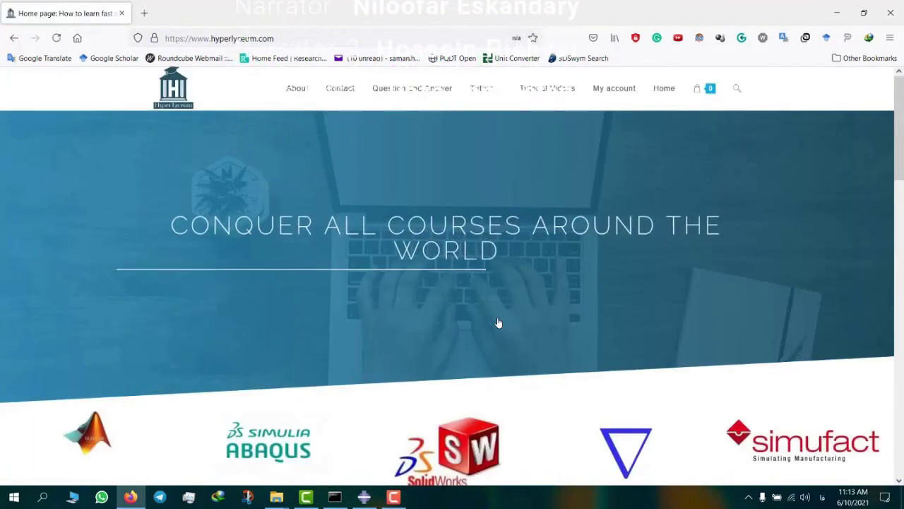
mouse_move(484, 88)
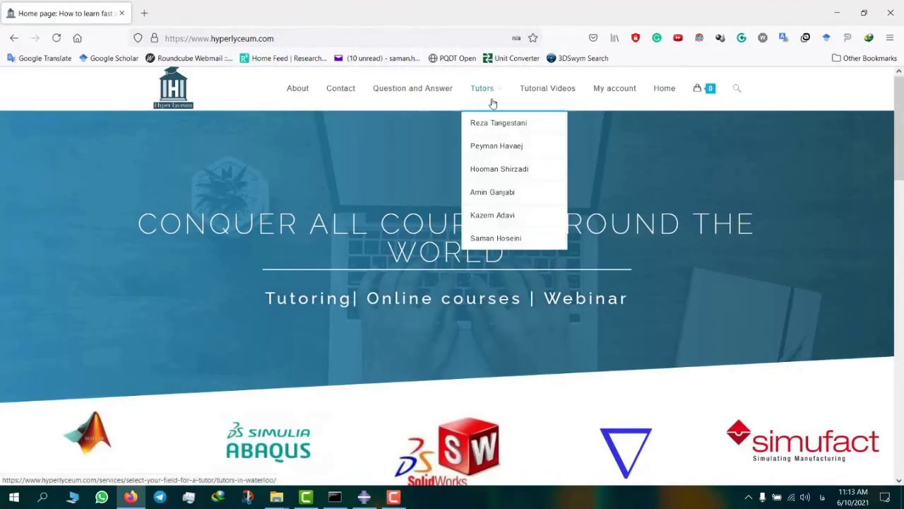
left_click(509, 238)
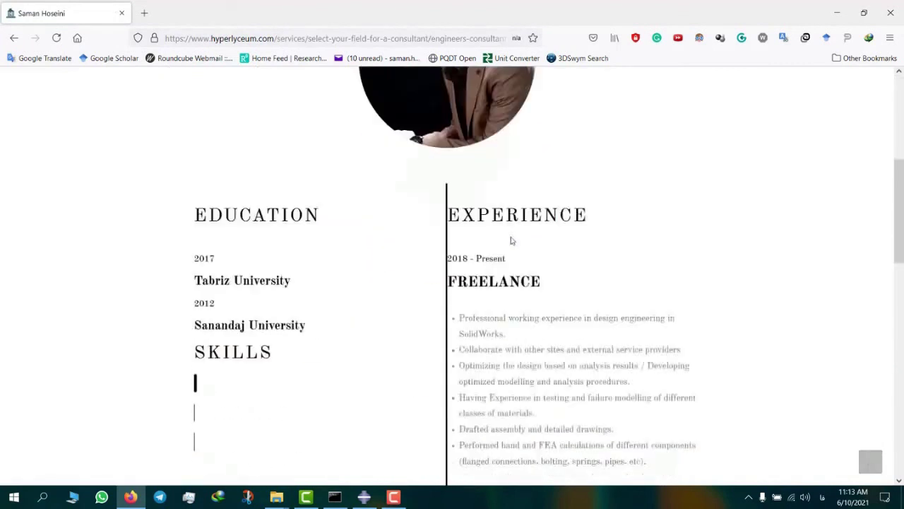
scroll(512, 239, "down", 3)
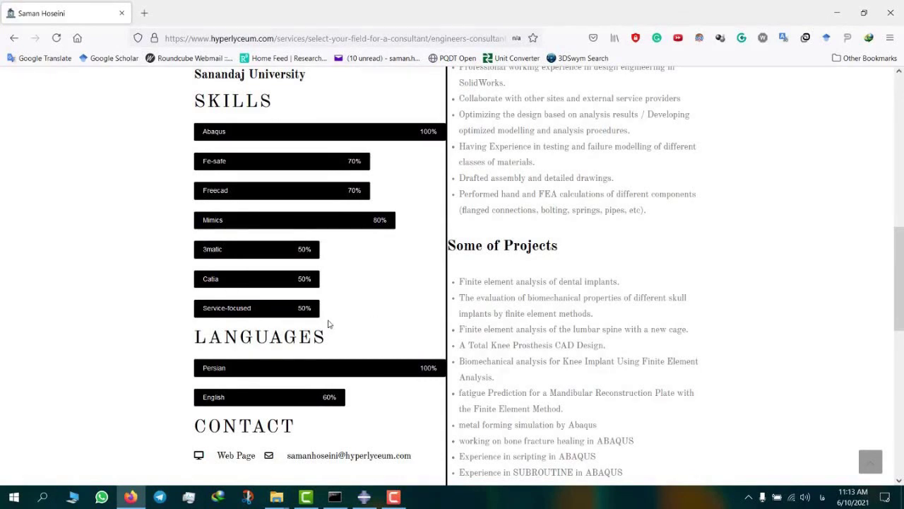
scroll(335, 323, "down", 3)
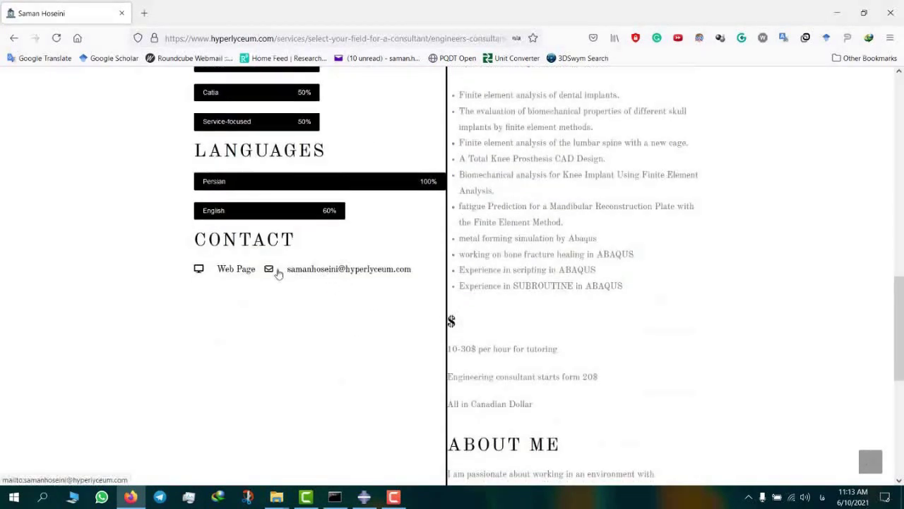